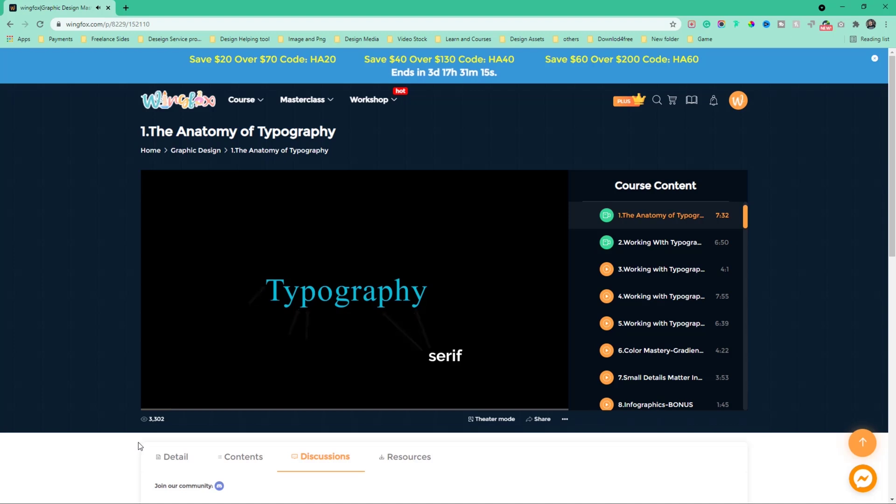
pyautogui.click(248, 321)
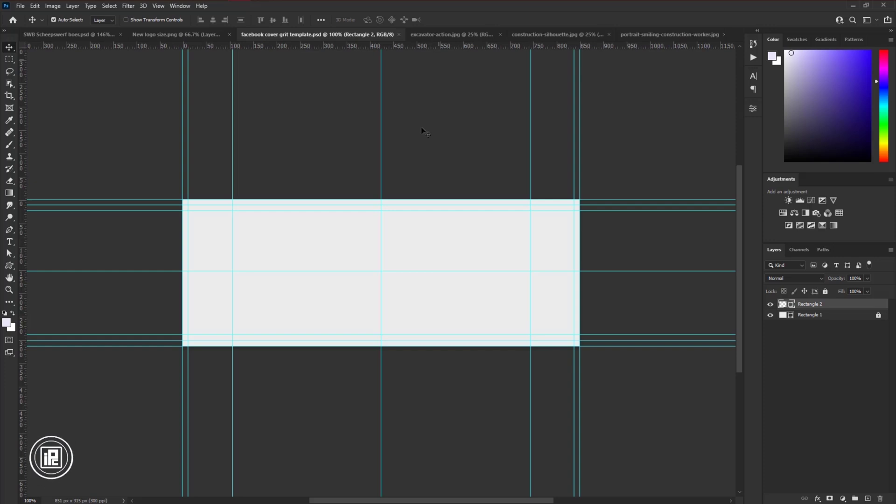
# Convert the masked construction worker layer in portrait-smiling-construction-worker.jpg to a smart object.
pyautogui.click(439, 38)
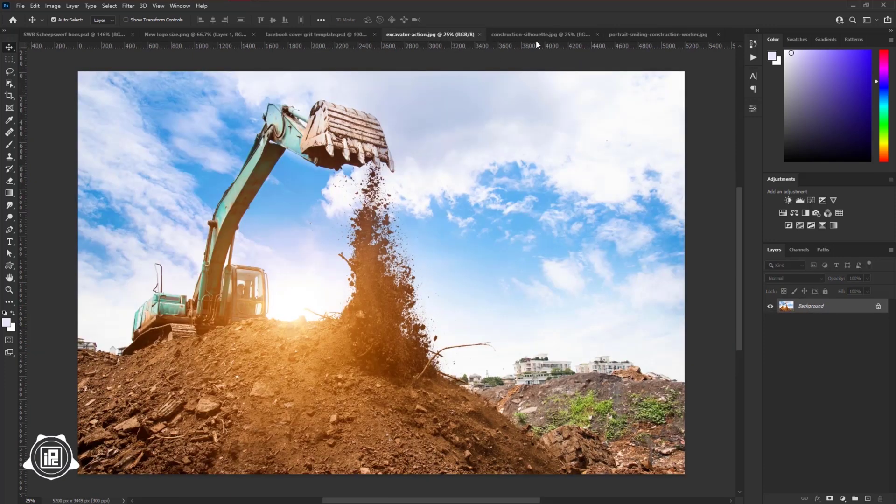
pyautogui.click(555, 39)
pyautogui.click(648, 39)
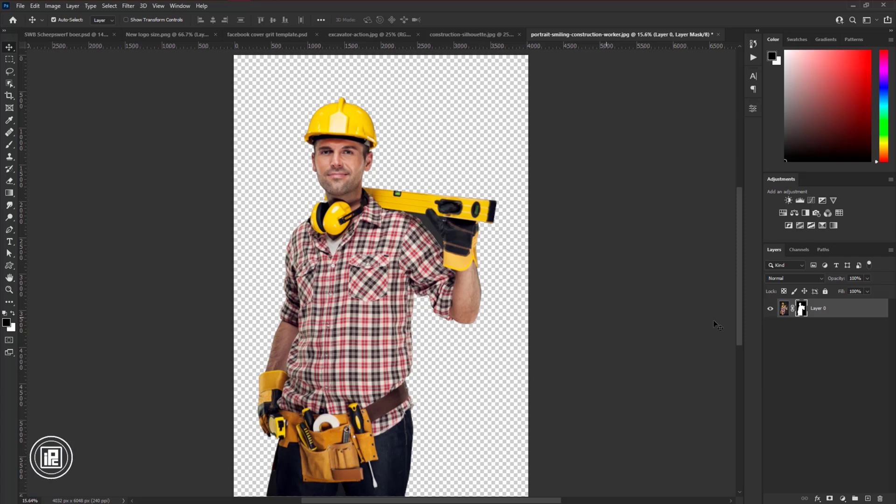
pyautogui.rightClick(835, 312)
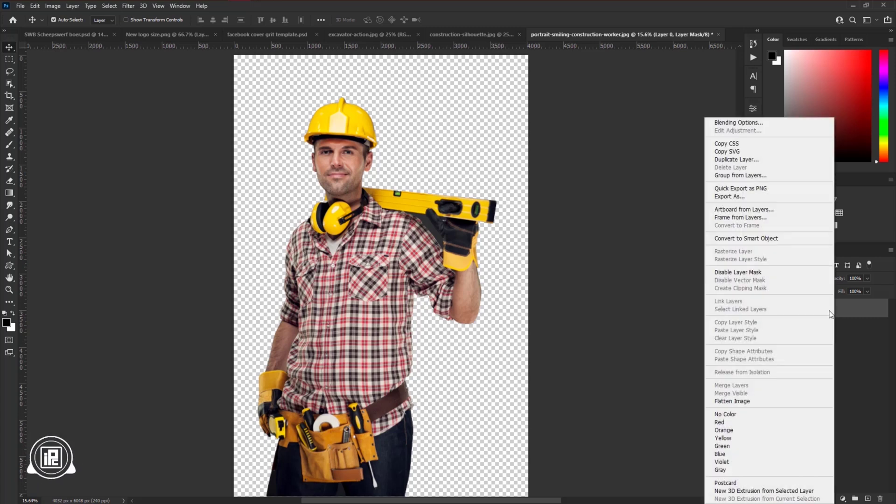
pyautogui.click(766, 238)
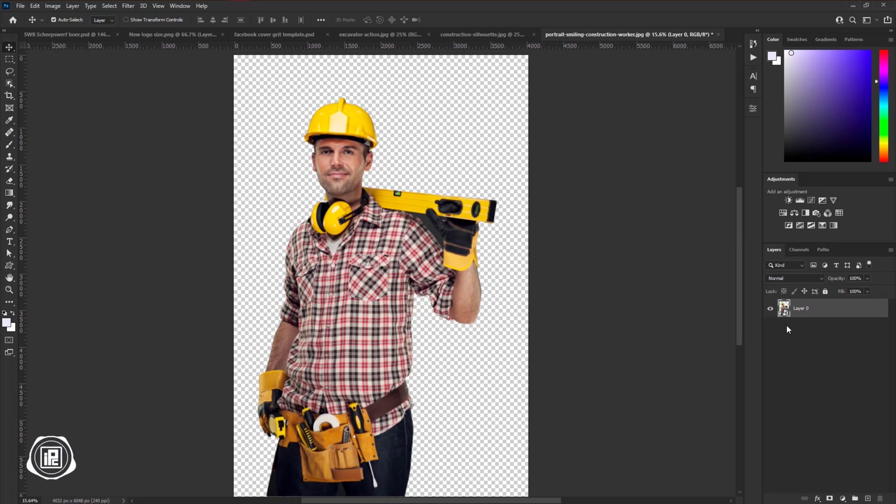
# Copy the worker into facebook cover grit template.psd, then scale and place him near the cover's right end, cropped at the waist.
pyautogui.moveTo(810, 310); pyautogui.dragTo(498, 290)
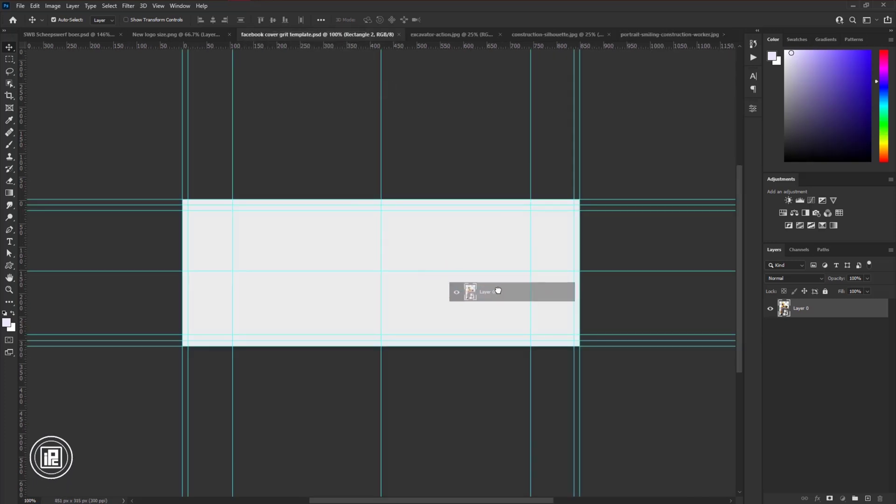
pyautogui.click(34, 6)
pyautogui.click(56, 210)
pyautogui.moveTo(363, 305); pyautogui.dragTo(363, 305)
pyautogui.moveTo(210, 301); pyautogui.dragTo(525, 302)
pyautogui.moveTo(541, 312); pyautogui.dragTo(386, 349)
pyautogui.moveTo(399, 401); pyautogui.dragTo(399, 335)
pyautogui.scroll(5, 395, 330)
pyautogui.moveTo(412, 364); pyautogui.dragTo(413, 317)
pyautogui.click(462, 20)
pyautogui.scroll(3, 387, 283)
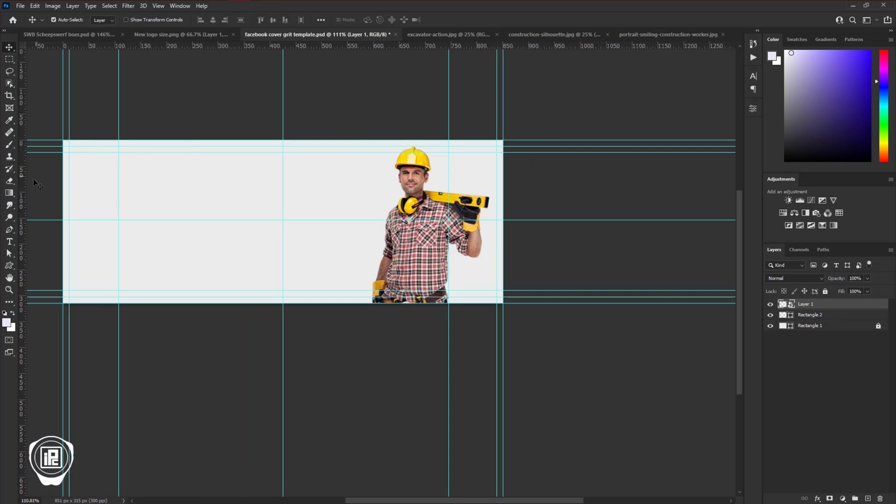
# Set the Pen tool to Shape mode with no stroke and a yellow fill.
pyautogui.click(10, 230)
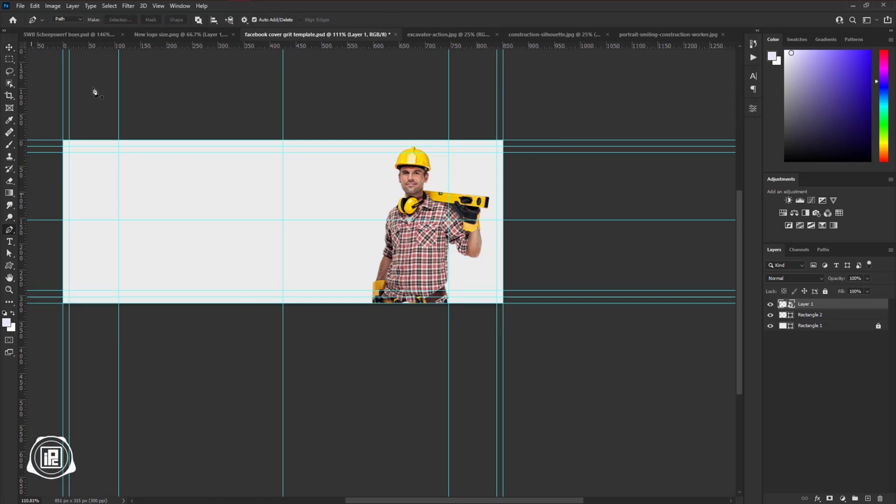
pyautogui.click(75, 22)
pyautogui.click(65, 27)
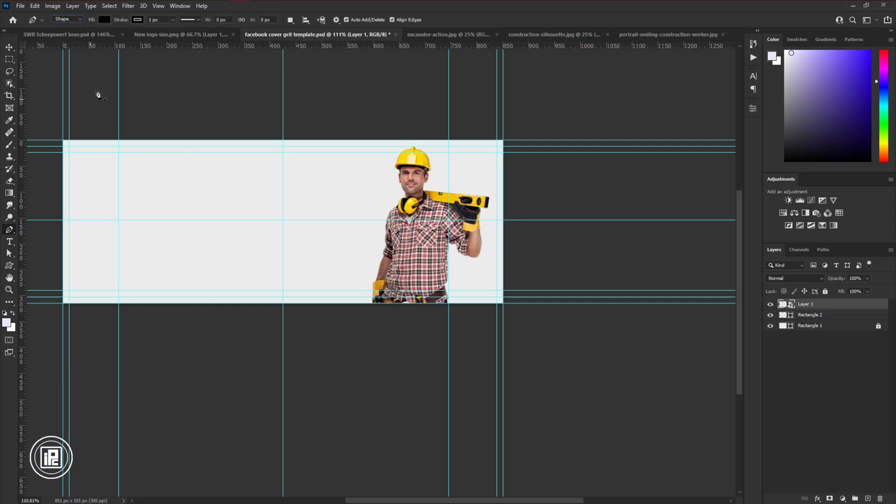
pyautogui.click(138, 20)
pyautogui.click(83, 38)
pyautogui.click(105, 20)
pyautogui.click(145, 69)
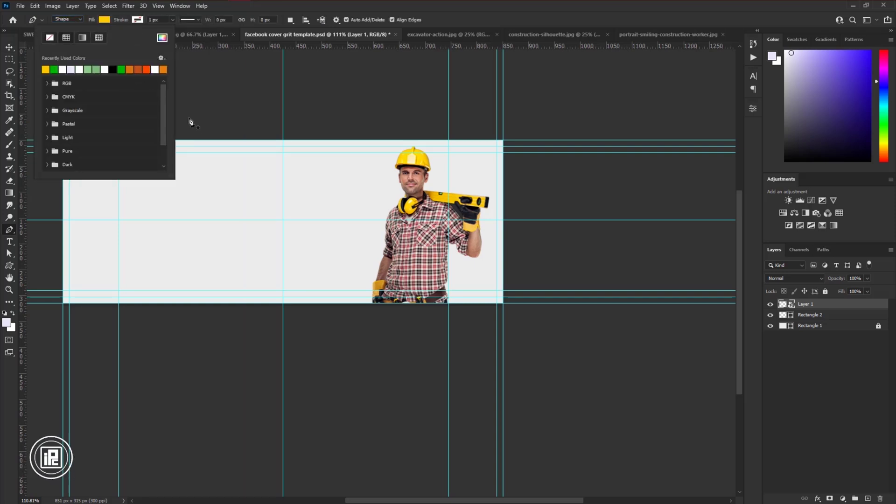
# Draw a yellow four-sided shape about 392 px wide over the cover's left part, full height, with its right edge slanting outward downward.
pyautogui.click(205, 140)
pyautogui.hotkey('ctrl', 'z')
pyautogui.click(182, 140)
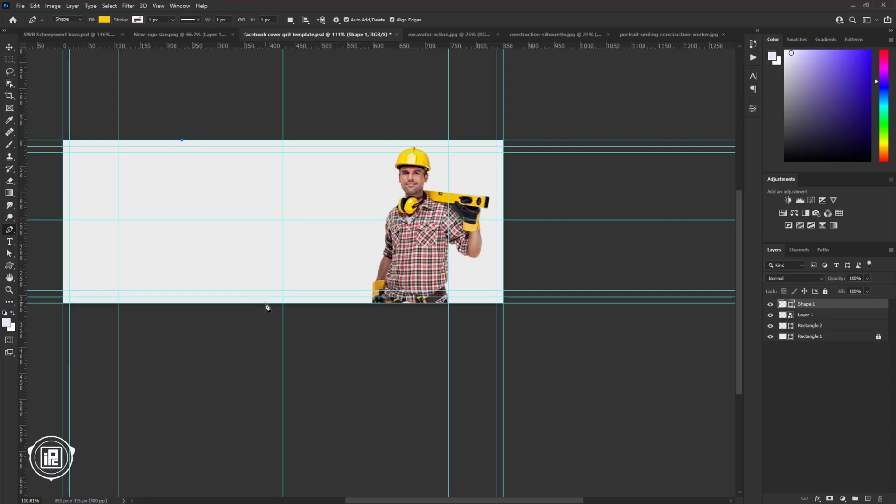
pyautogui.click(266, 304)
pyautogui.scroll(2, 190, 302)
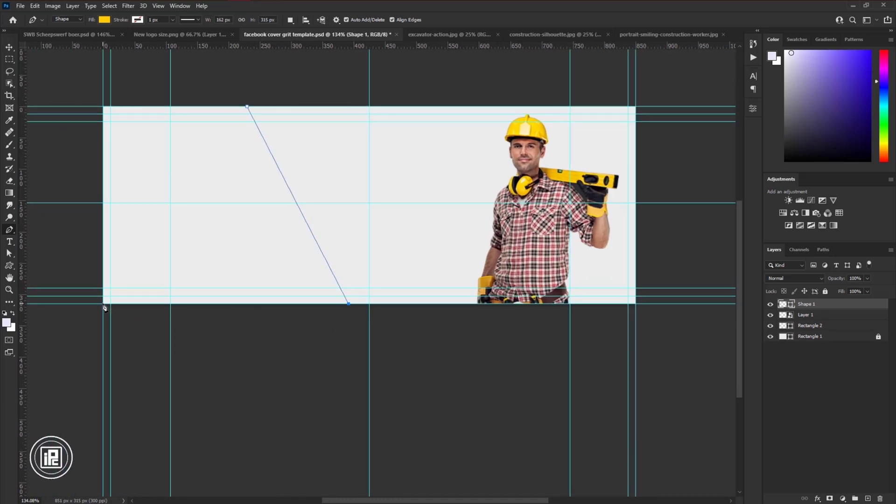
pyautogui.click(104, 304)
pyautogui.click(103, 107)
pyautogui.click(247, 107)
# Draw a yellow triangle about 126 by 93 px at the cover's top beside the slanted edge, layered beneath the large yellow shape.
pyautogui.click(811, 316)
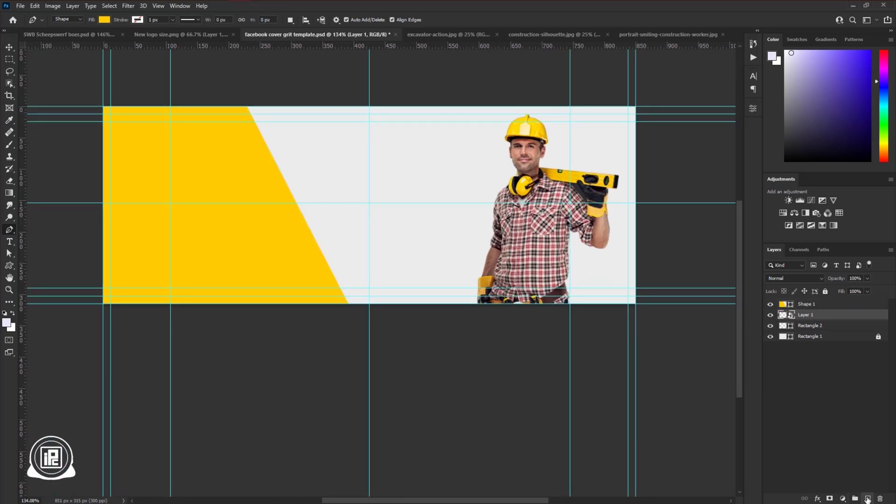
pyautogui.click(276, 165)
pyautogui.click(326, 107)
pyautogui.click(247, 107)
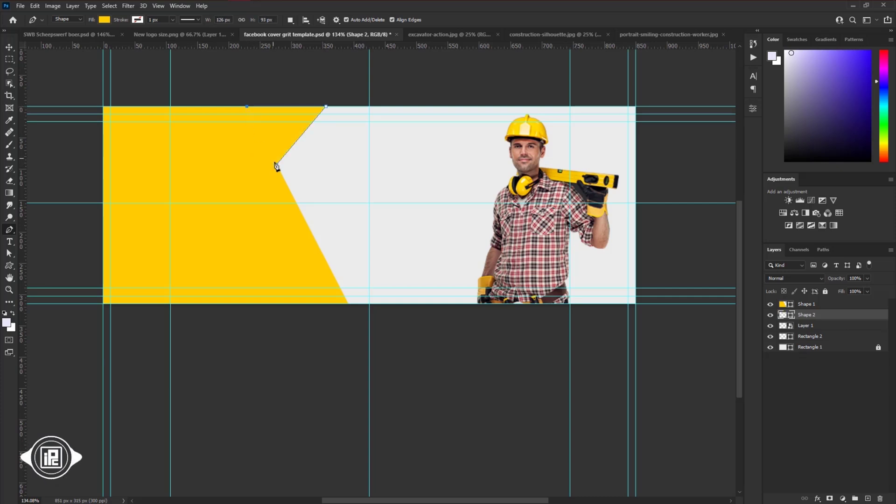
pyautogui.click(276, 166)
# Draw a white band about 539 by 64 px along the cover's lower right edge, with a slanted left end overlapping the yellow shape.
pyautogui.click(823, 306)
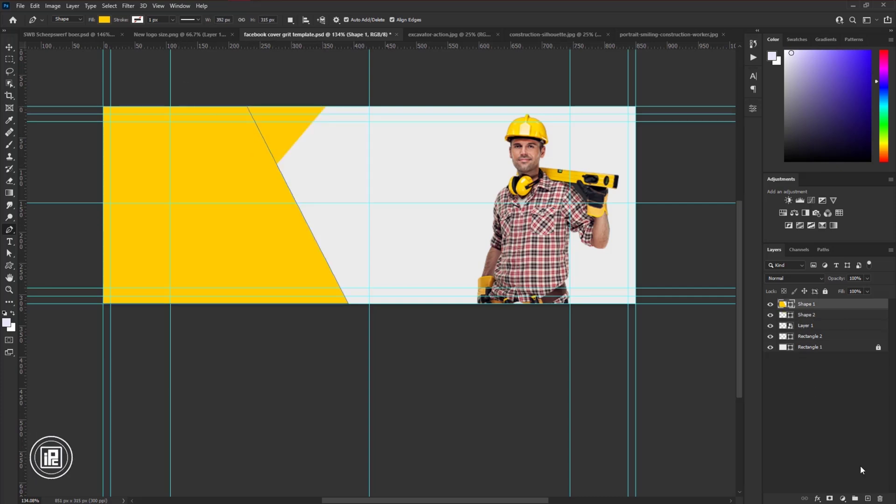
pyautogui.click(868, 498)
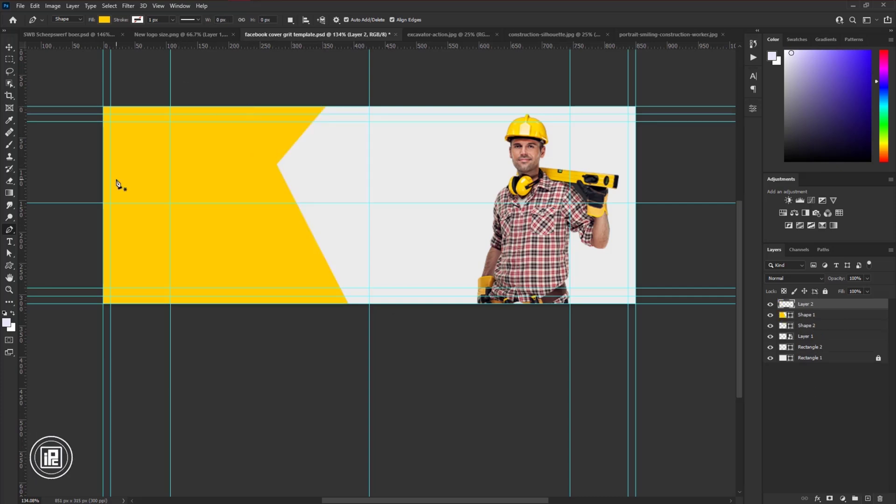
pyautogui.click(304, 269)
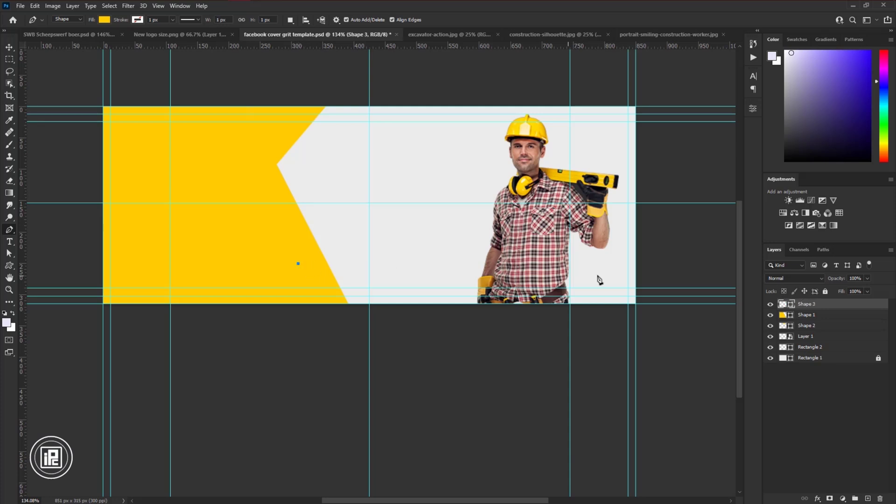
pyautogui.click(635, 264)
pyautogui.click(105, 19)
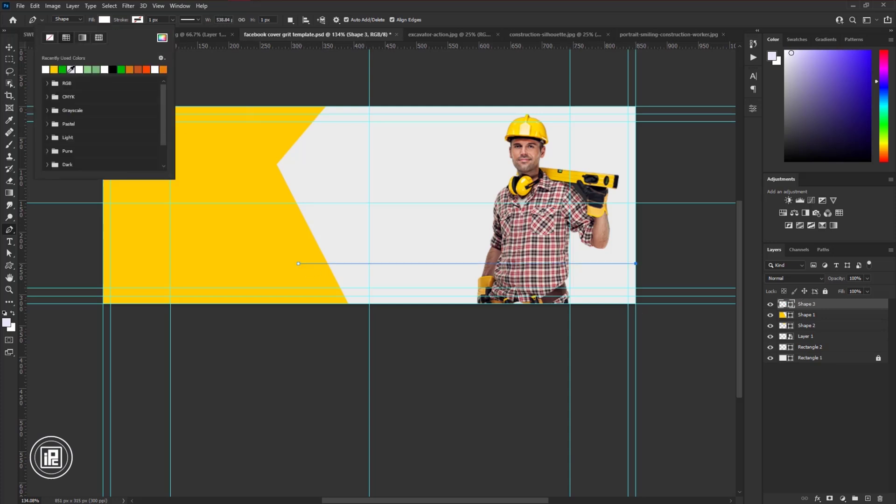
pyautogui.click(637, 269)
pyautogui.click(635, 304)
pyautogui.click(321, 304)
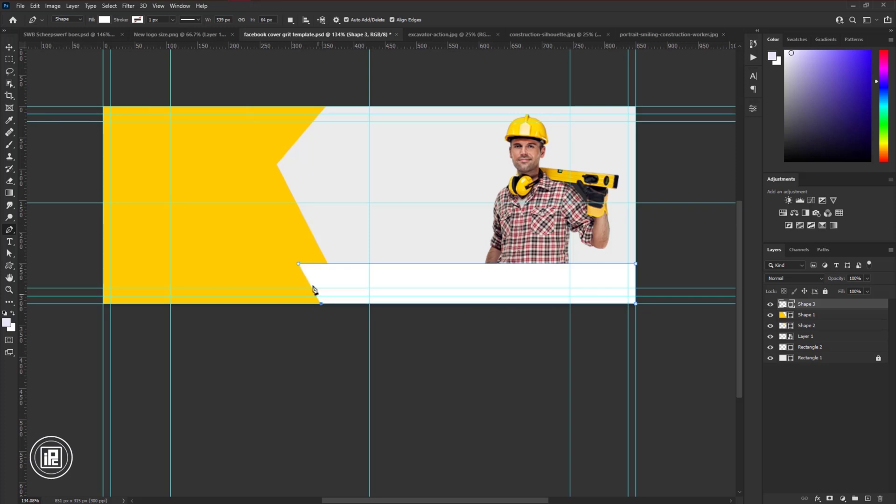
pyautogui.click(298, 264)
# Bring the worker layer to the top of the layer stack, in front of the white band.
pyautogui.scroll(3, 282, 301)
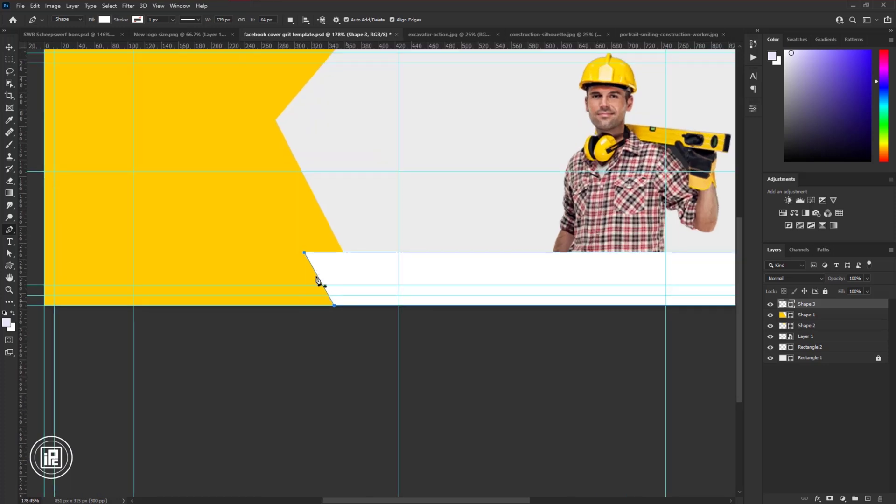
pyautogui.scroll(-2, 316, 277)
pyautogui.moveTo(806, 337); pyautogui.dragTo(806, 301)
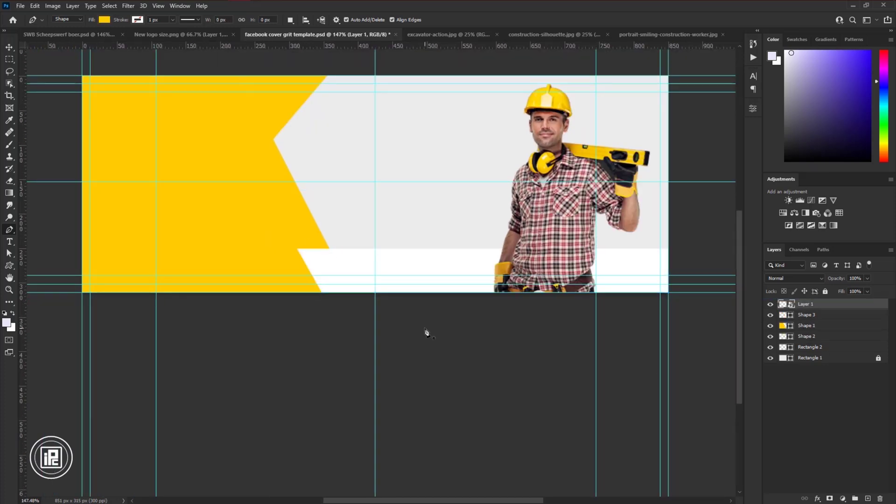
# Extend the white band further left by moving its two left corner points with the Direct Selection tool.
pyautogui.press('a')
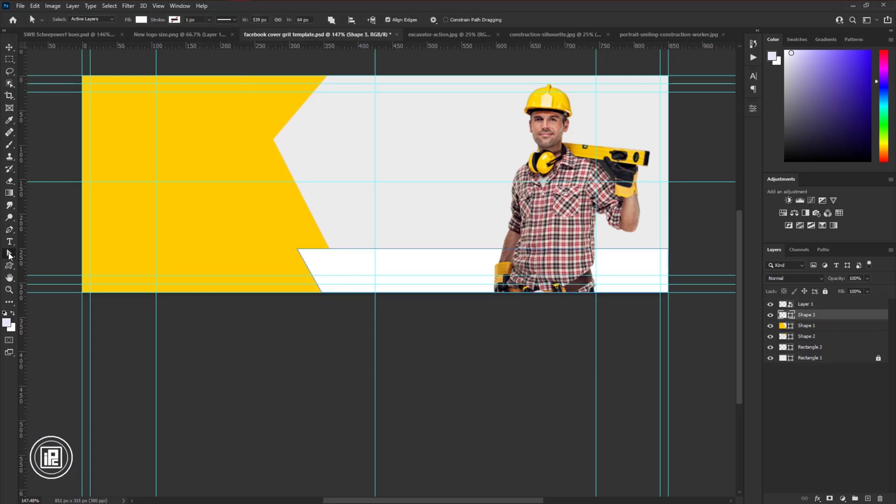
pyautogui.rightClick(10, 253)
pyautogui.click(40, 262)
pyautogui.click(297, 248)
pyautogui.keyDown('shift'); pyautogui.click(322, 293); pyautogui.keyUp('shift')
pyautogui.moveTo(323, 295); pyautogui.dragTo(308, 294)
pyautogui.click(9, 48)
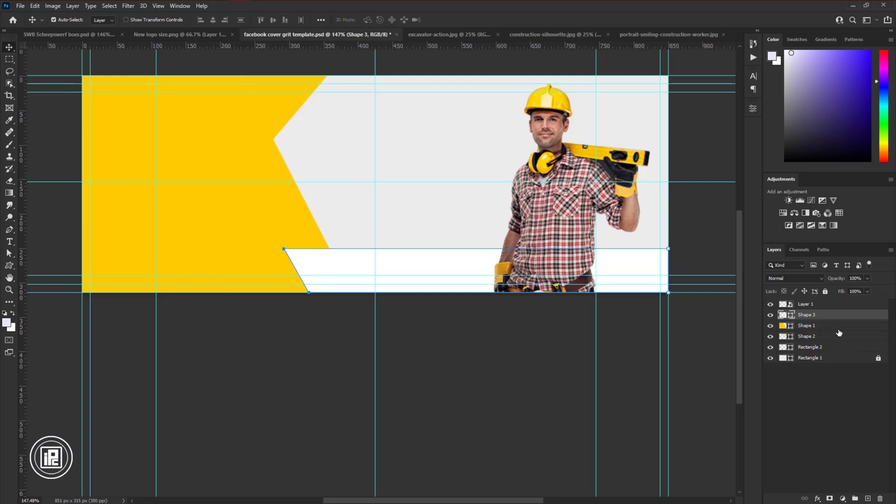
# Draw a triangle about 67 by 31 px above the white band's left end, joining its corner to the slanted yellow edge.
pyautogui.click(824, 307)
pyautogui.click(824, 318)
pyautogui.click(868, 498)
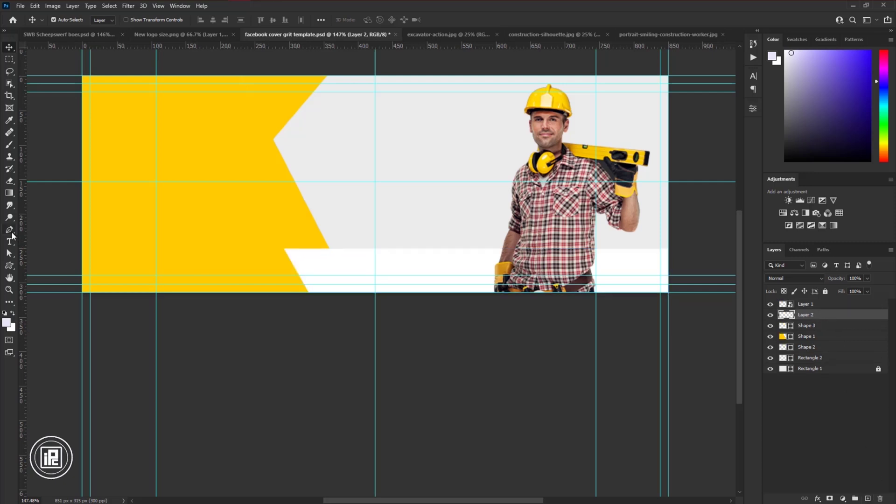
pyautogui.click(10, 230)
pyautogui.click(285, 249)
pyautogui.scroll(3, 292, 250)
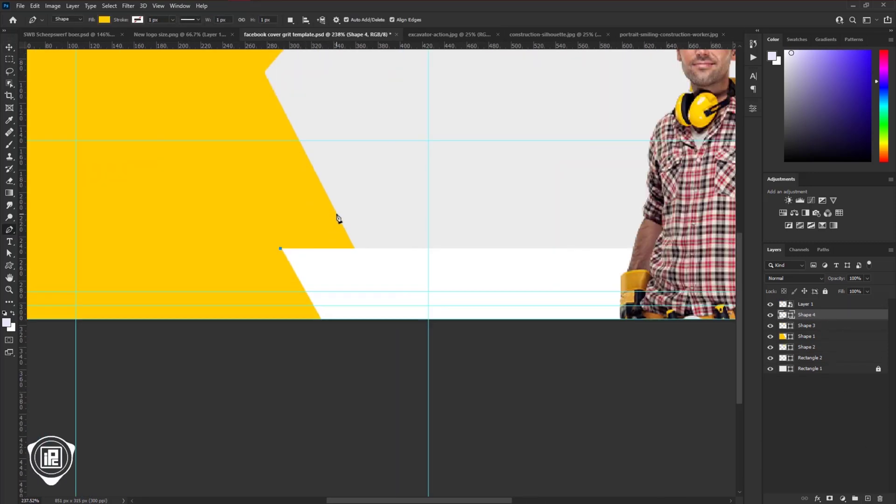
pyautogui.click(337, 213)
pyautogui.click(355, 247)
pyautogui.click(280, 248)
# Change the small triangle's fill to very light grey.
pyautogui.click(104, 20)
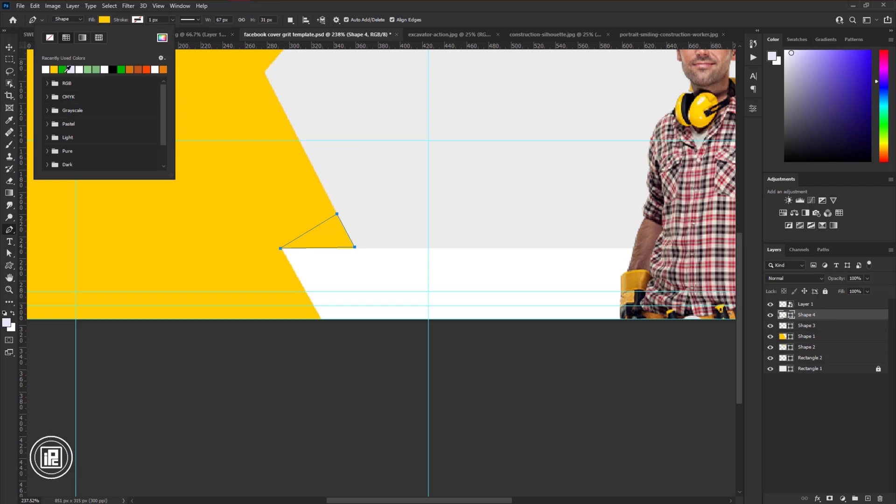
pyautogui.click(162, 38)
pyautogui.click(810, 87)
pyautogui.click(356, 255)
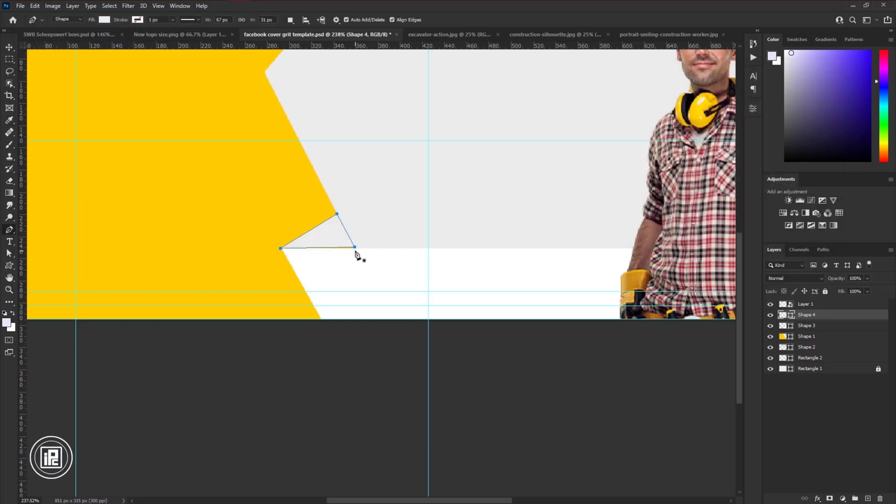
# Align the small triangle's two lower corner points with the top edge of the white band.
pyautogui.scroll(3, 356, 254)
pyautogui.click(8, 254)
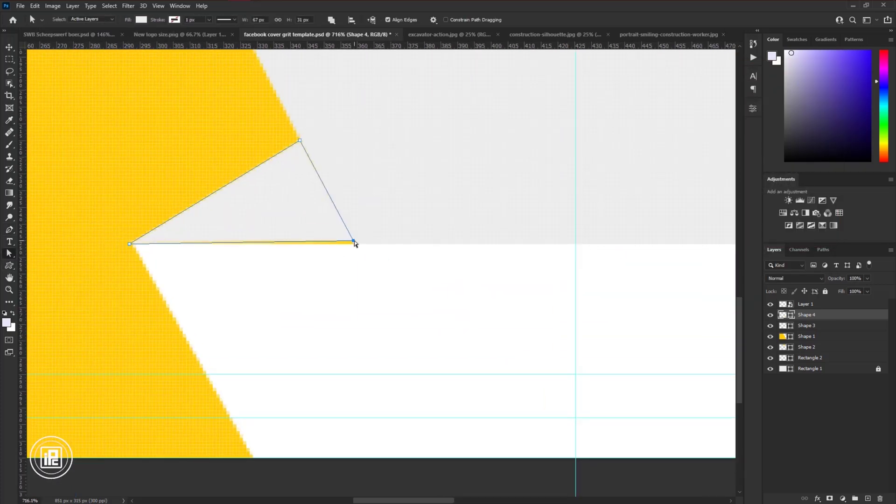
pyautogui.moveTo(354, 241); pyautogui.dragTo(354, 245)
pyautogui.moveTo(130, 244); pyautogui.dragTo(133, 244)
pyautogui.scroll(-4, 381, 243)
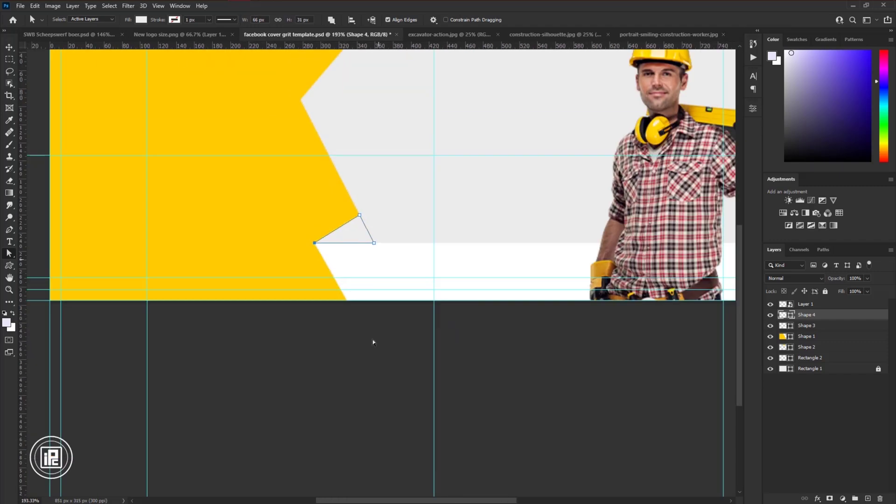
# Lower the small triangle's top corner along the slanted yellow edge so the shape is 26 px high.
pyautogui.scroll(7, 361, 217)
pyautogui.moveTo(359, 214); pyautogui.dragTo(363, 223)
pyautogui.click(376, 396)
pyautogui.scroll(-4, 362, 410)
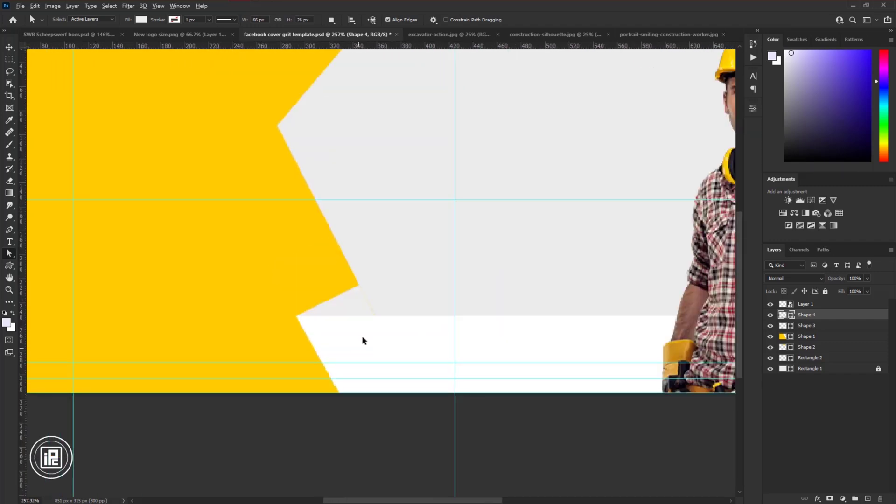
# Nudge the small triangle's lower right corner outward to cover the remaining yellow sliver, making the shape 67 px wide.
pyautogui.scroll(3, 367, 331)
pyautogui.click(386, 304)
pyautogui.scroll(3, 386, 303)
pyautogui.moveTo(381, 302); pyautogui.dragTo(384, 302)
pyautogui.scroll(-6, 381, 310)
pyautogui.click(376, 391)
pyautogui.scroll(-2, 376, 387)
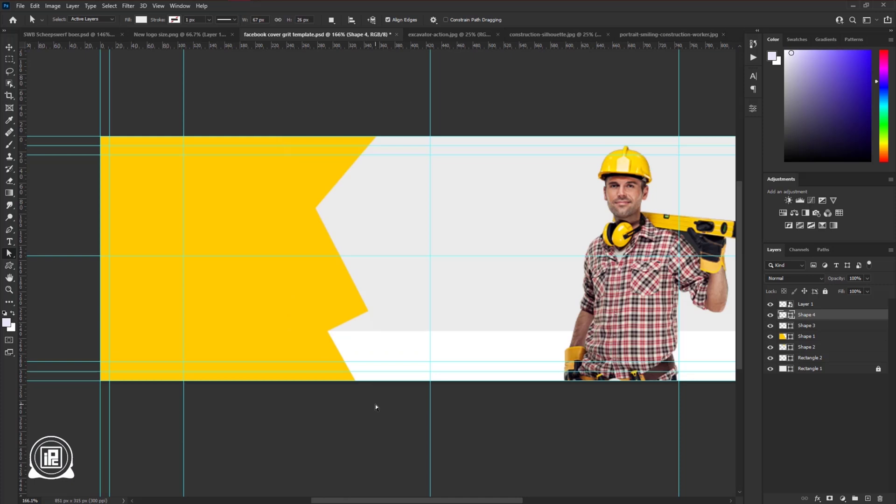
pyautogui.scroll(-1, 376, 406)
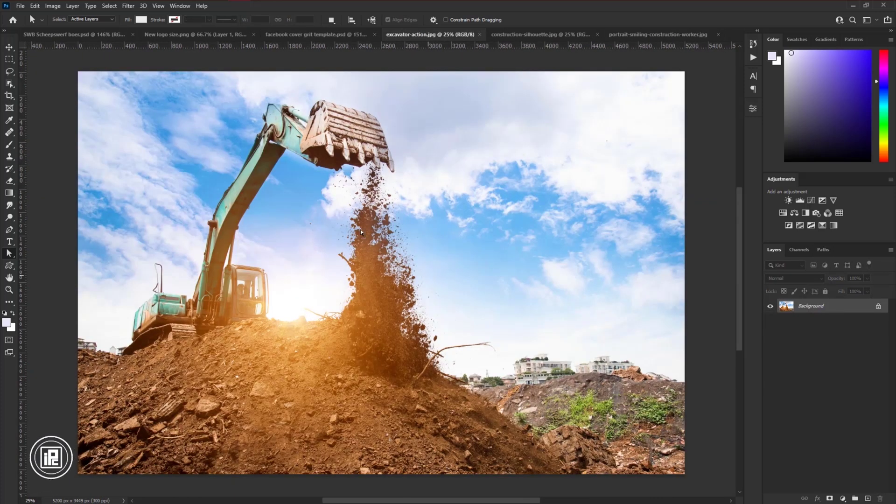
# Unlock the background layer of excavator-action.jpg and copy the photo into the Facebook cover, beneath the yellow and white shapes.
pyautogui.press('v')
pyautogui.click(878, 306)
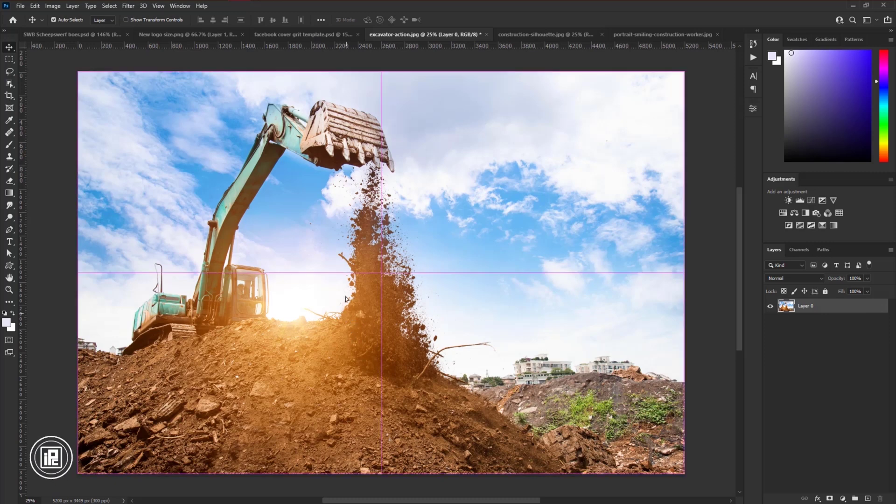
pyautogui.moveTo(340, 272); pyautogui.dragTo(301, 36)
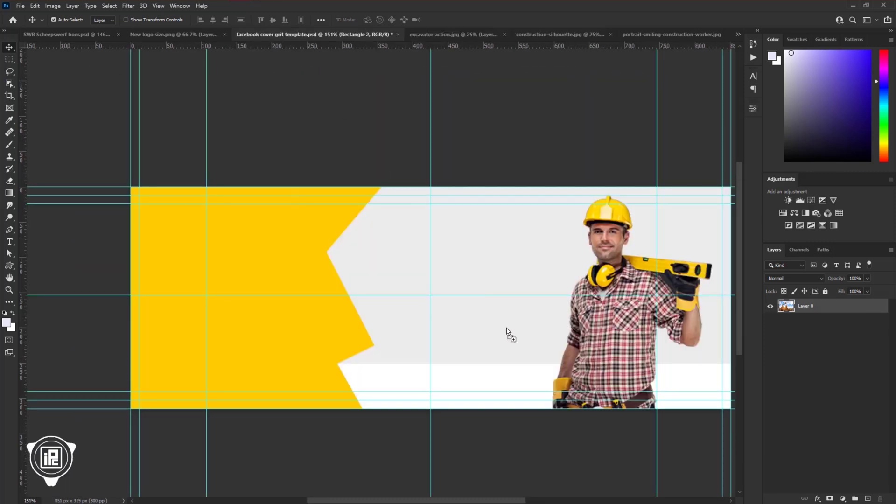
pyautogui.moveTo(506, 322); pyautogui.dragTo(558, 345)
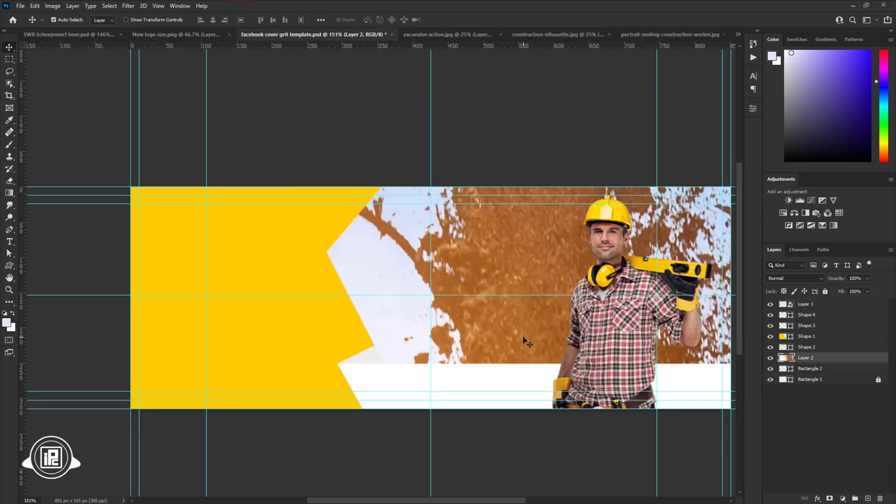
# Scale the excavator photo down to about 11.31% so it fills the area behind the worker and beside the yellow shape.
pyautogui.hotkey('ctrl', 't')
pyautogui.scroll(3, 524, 339)
pyautogui.scroll(-8, 523, 336)
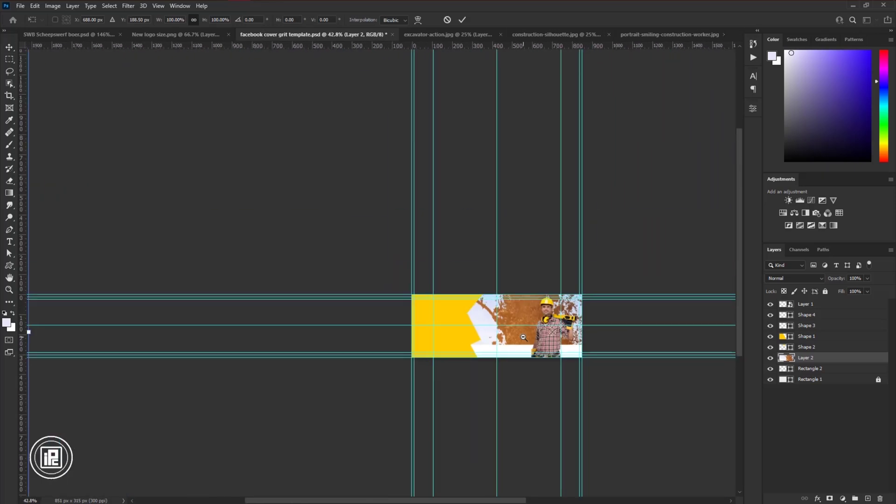
pyautogui.scroll(-2, 523, 336)
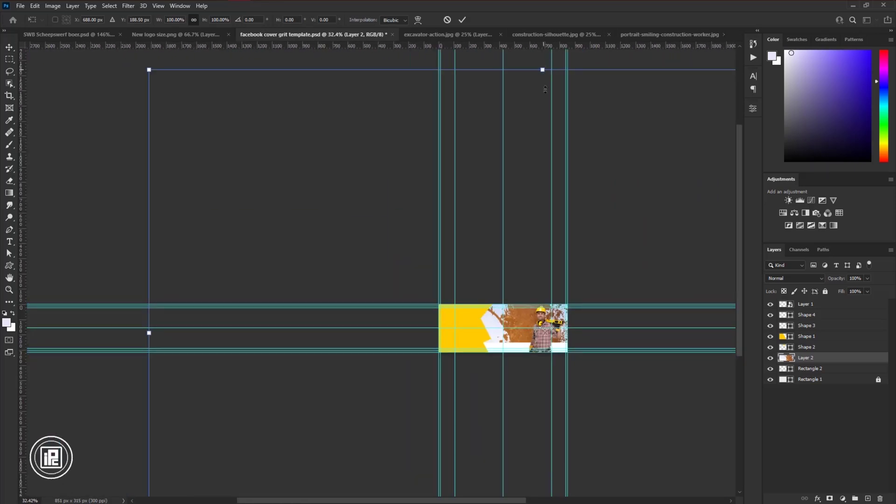
pyautogui.moveTo(544, 70); pyautogui.dragTo(522, 272)
pyautogui.moveTo(529, 251); pyautogui.dragTo(510, 264)
pyautogui.scroll(7, 528, 345)
pyautogui.scroll(2, 524, 388)
pyautogui.scroll(-5, 520, 389)
pyautogui.moveTo(524, 463); pyautogui.dragTo(525, 393)
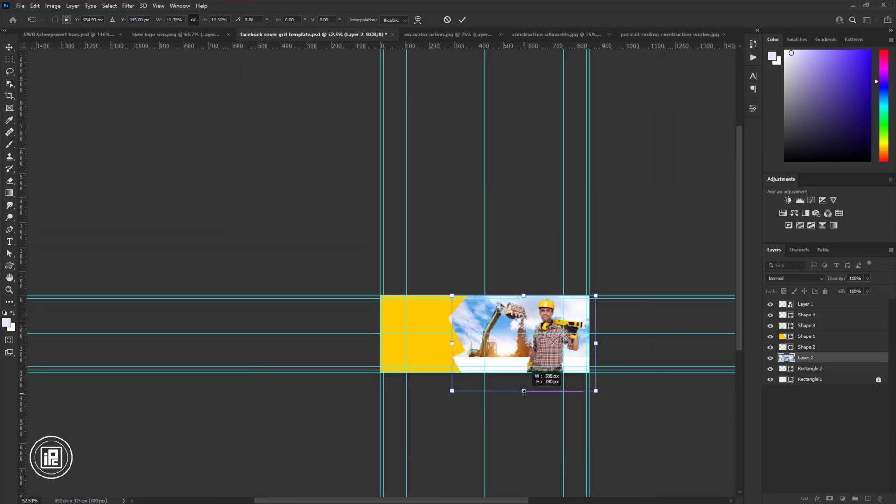
# Center the excavator photo vertically on the cover at X 572 px, Y 157.50 px and apply the transform.
pyautogui.scroll(5, 516, 340)
pyautogui.moveTo(519, 332); pyautogui.dragTo(513, 313)
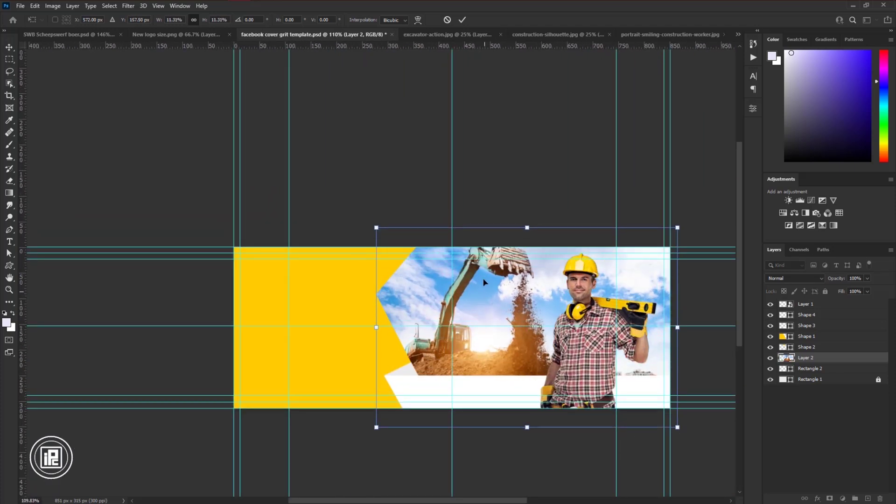
pyautogui.click(462, 20)
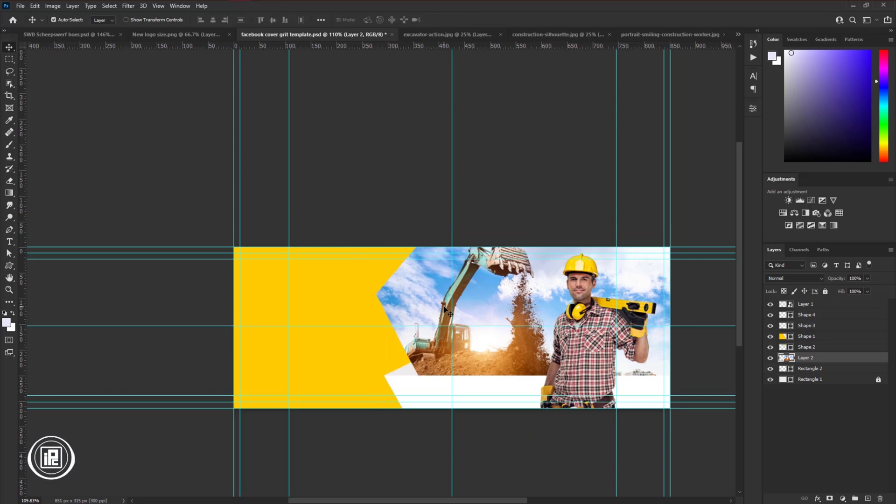
# Change the fill of the folded triangle at the cover's top edge from white to dark navy blue.
pyautogui.scroll(2, 397, 282)
pyautogui.click(376, 270)
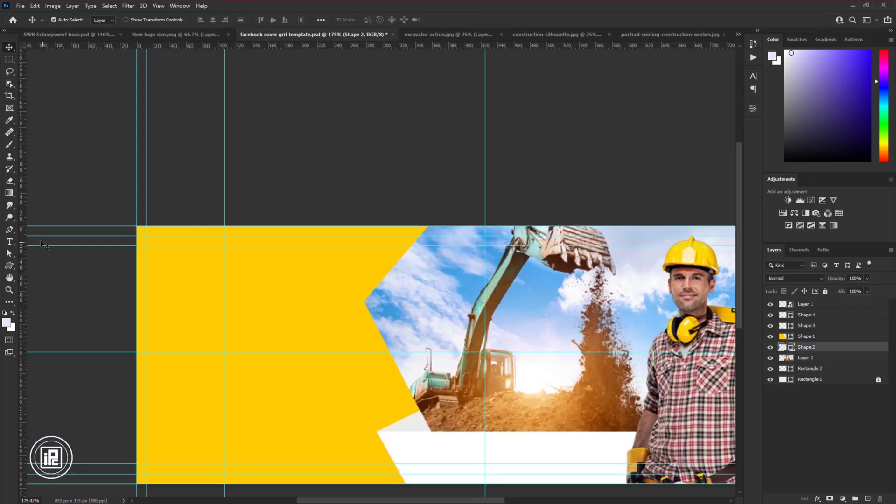
pyautogui.click(9, 265)
pyautogui.click(103, 19)
pyautogui.click(120, 69)
pyautogui.click(162, 38)
pyautogui.click(714, 176)
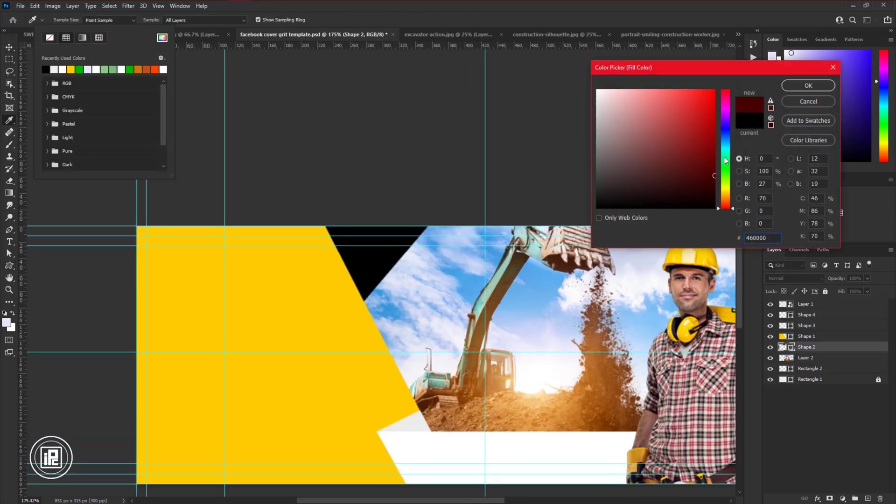
pyautogui.click(725, 133)
pyautogui.click(798, 87)
# Change the fill of the large yellow shape to a deeper orange.
pyautogui.click(9, 49)
pyautogui.click(283, 313)
pyautogui.click(9, 265)
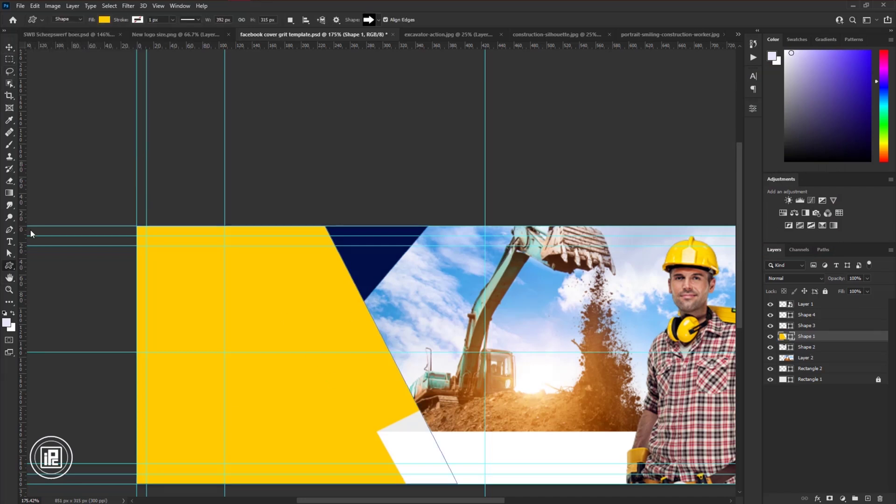
pyautogui.click(105, 20)
pyautogui.click(162, 38)
pyautogui.moveTo(726, 187); pyautogui.dragTo(726, 197)
pyautogui.click(816, 88)
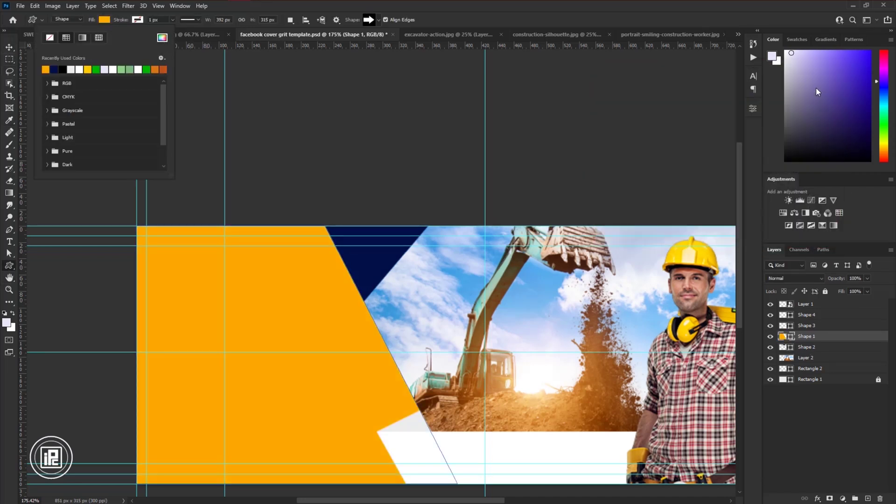
pyautogui.press('v')
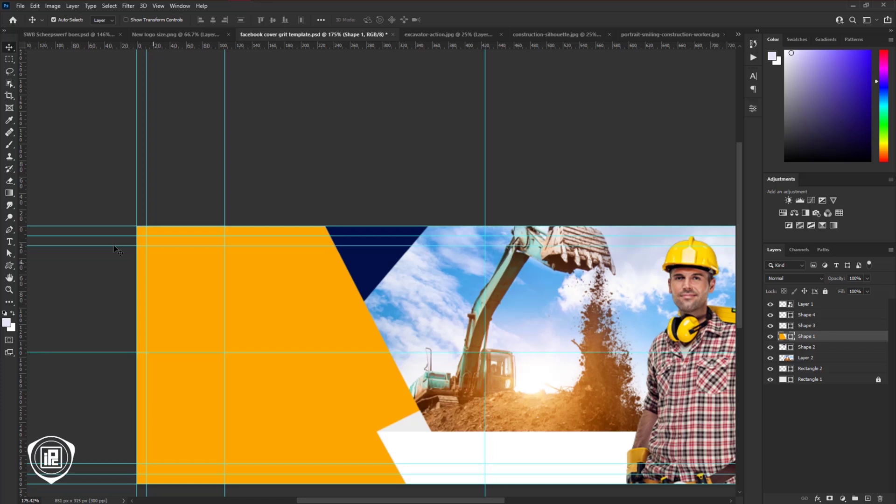
# Draw an unfilled line with a 3 px white stroke along the orange shape's slanted edge, about 146 px wide and 278 px high.
pyautogui.press('p')
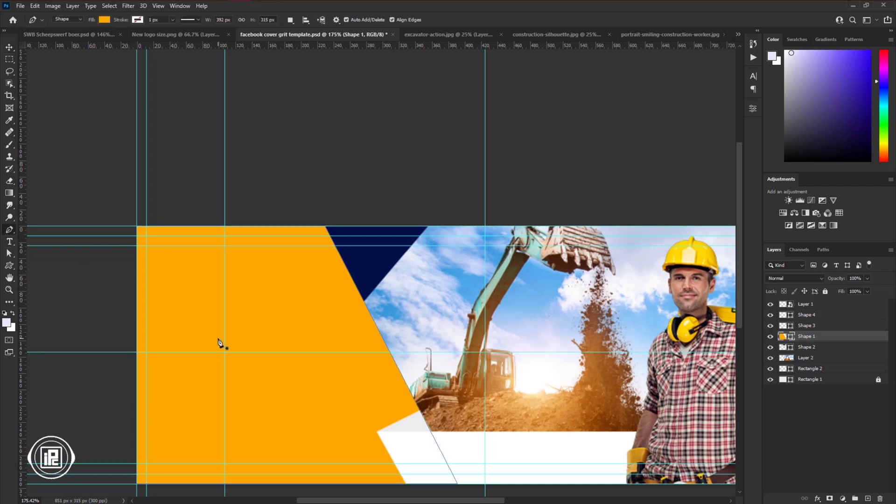
pyautogui.click(106, 20)
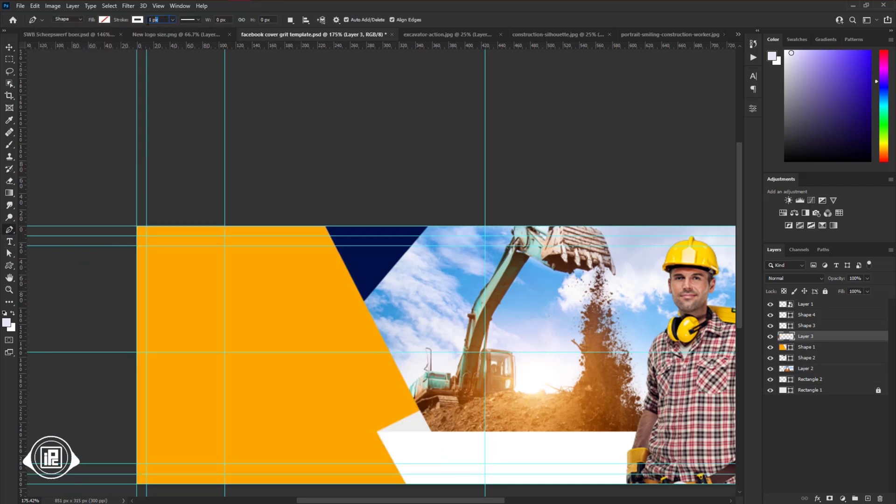
pyautogui.press('Return')
pyautogui.write('3')
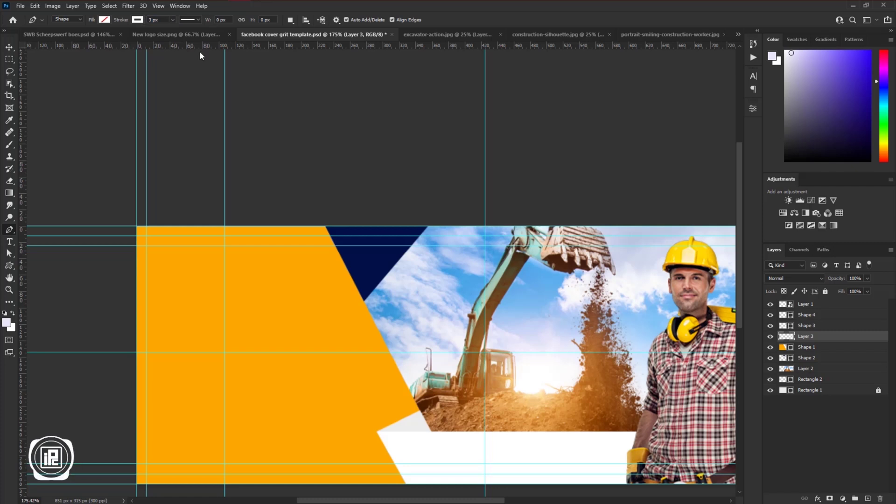
pyautogui.click(330, 237)
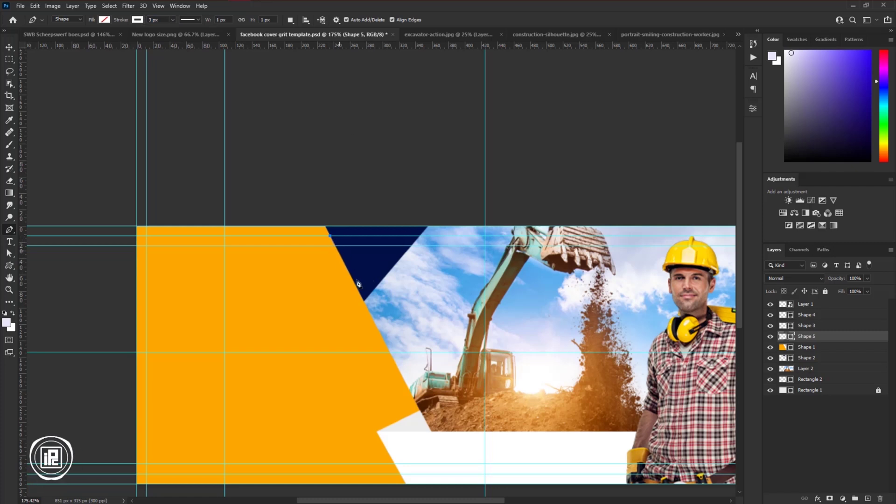
pyautogui.click(452, 464)
# Pull in the white line's lower end so the line is 143 px wide, and offset the line slightly outward from the orange edge.
pyautogui.scroll(3, 451, 464)
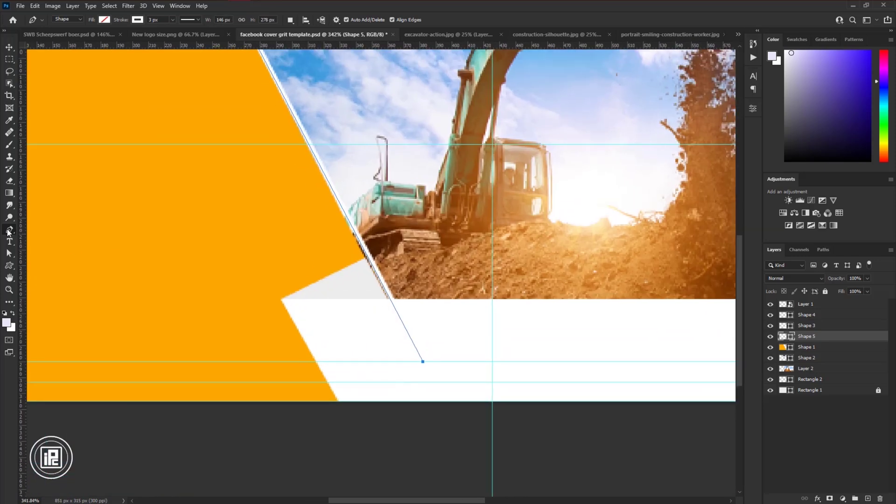
pyautogui.press('a')
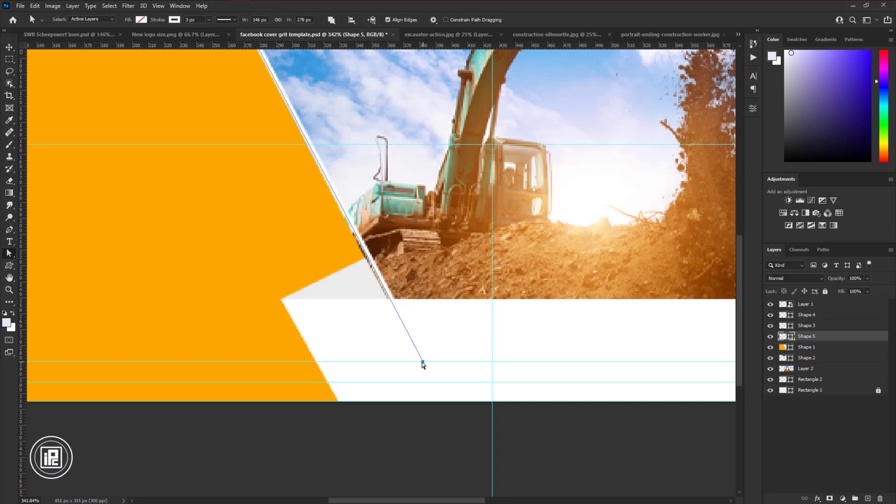
pyautogui.moveTo(423, 363); pyautogui.dragTo(419, 364)
pyautogui.scroll(-3, 418, 363)
pyautogui.moveTo(371, 270); pyautogui.dragTo(390, 270)
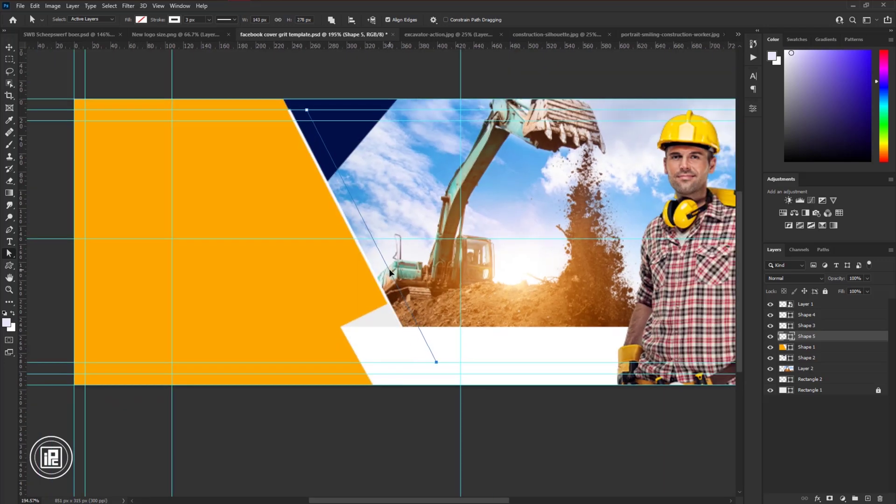
pyautogui.moveTo(412, 314); pyautogui.dragTo(405, 310)
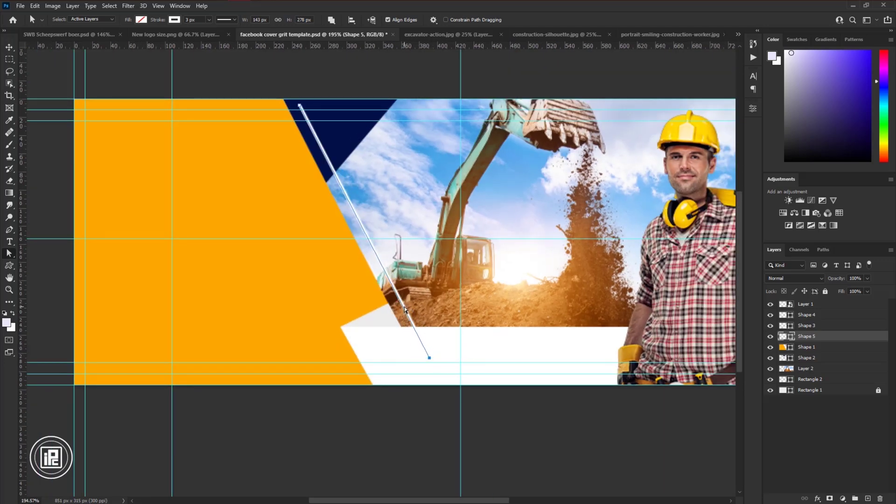
# Extend the light grey fold's lower corner out to the white line, making the shape 82 px wide and 33 px high.
pyautogui.scroll(3, 393, 313)
pyautogui.press('v')
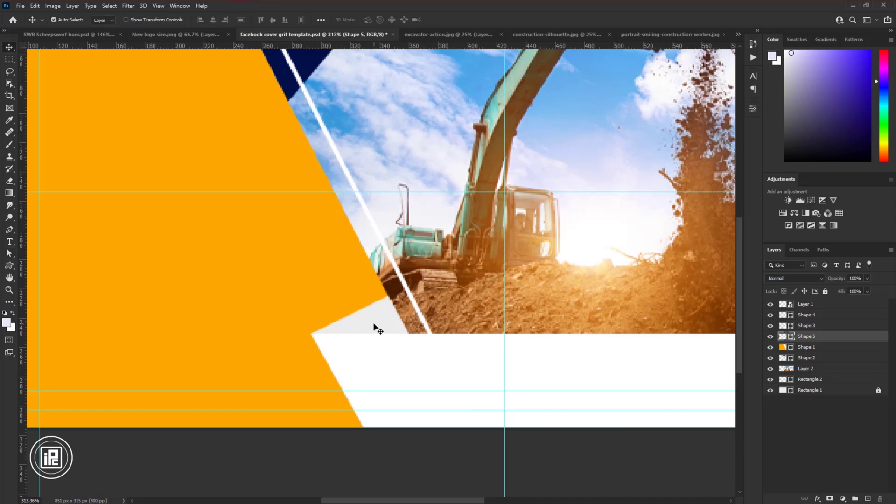
pyautogui.click(378, 329)
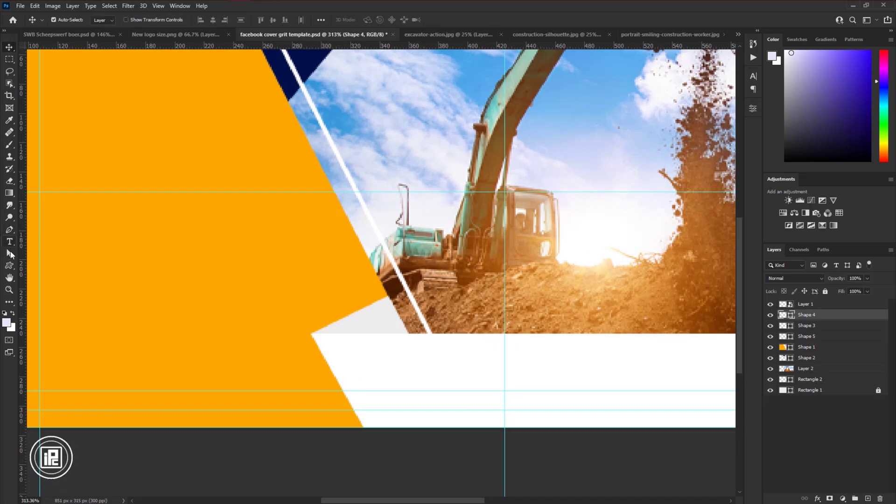
pyautogui.click(9, 254)
pyautogui.moveTo(410, 333); pyautogui.dragTo(432, 336)
pyautogui.click(282, 274)
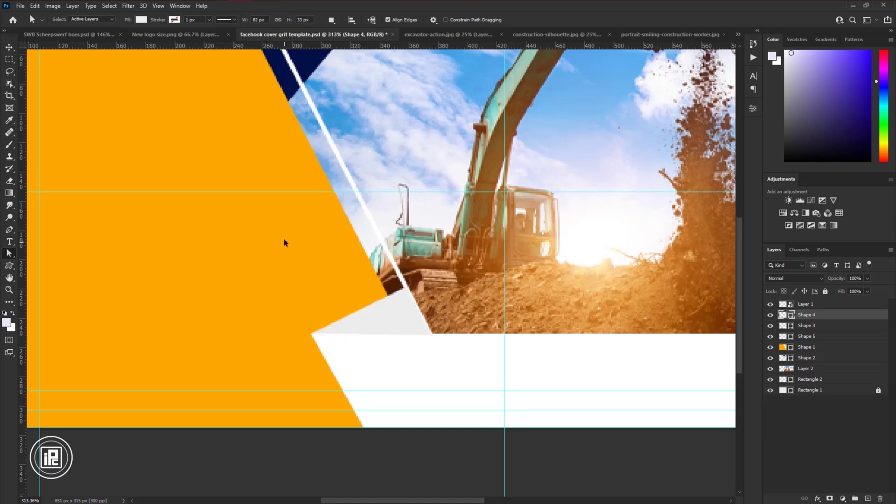
# Draw a closed curved shape about 118 px wide in the cover's upper left corner on a new layer with the Pen tool.
pyautogui.scroll(-4, 391, 310)
pyautogui.press('p')
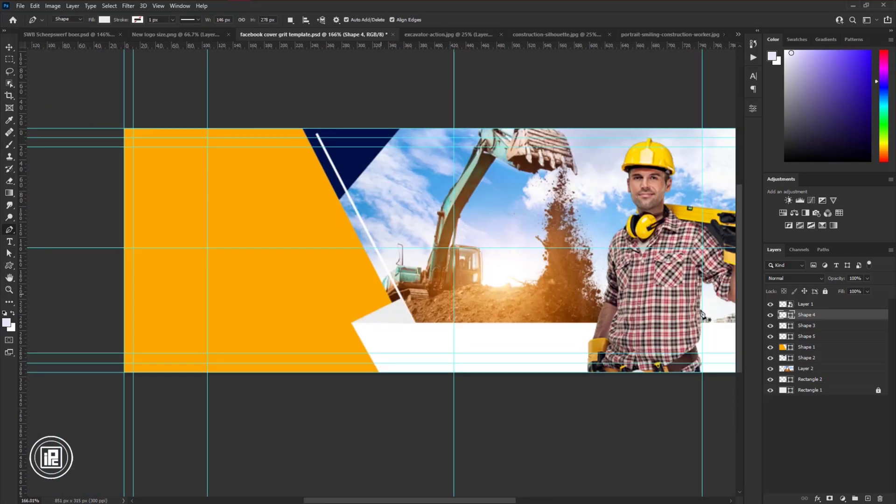
pyautogui.click(867, 499)
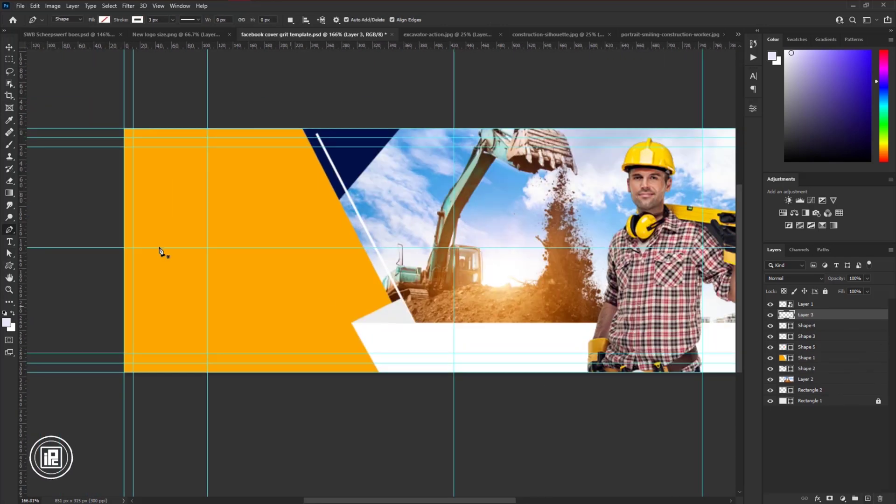
pyautogui.click(215, 156)
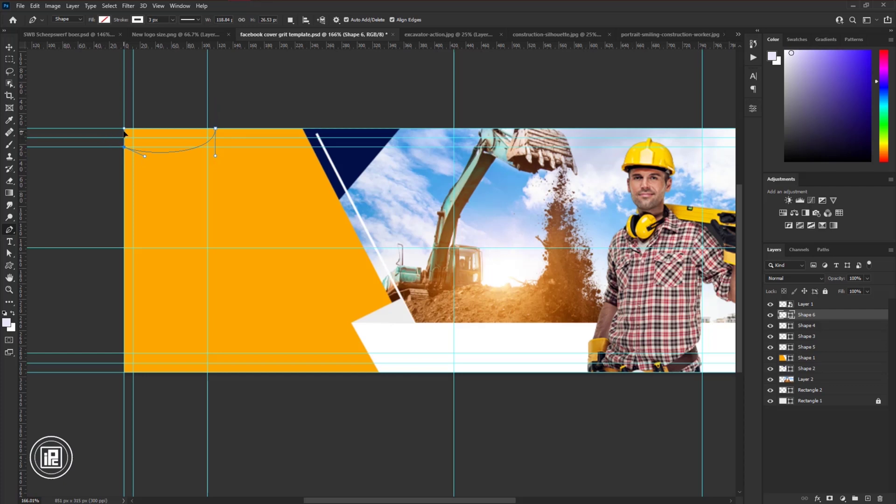
pyautogui.click(124, 129)
pyautogui.click(216, 130)
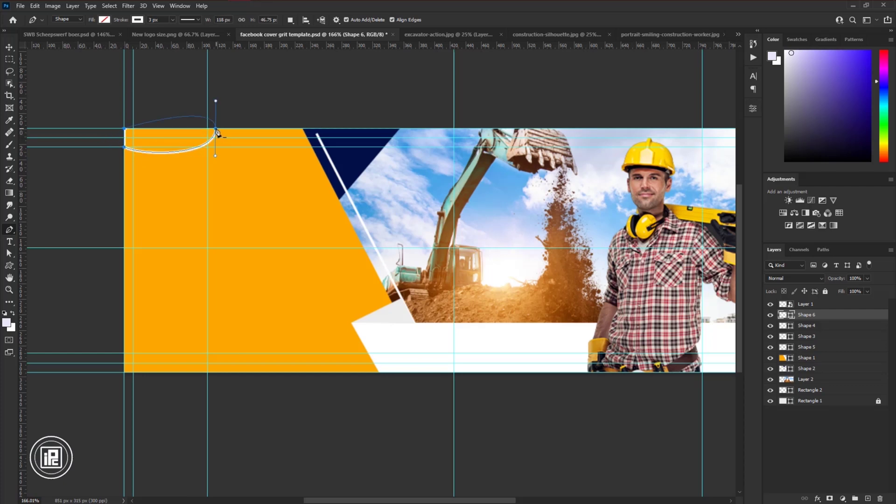
# Remove the curved corner shape's stroke and fill the shape with white.
pyautogui.click(137, 19)
pyautogui.click(109, 20)
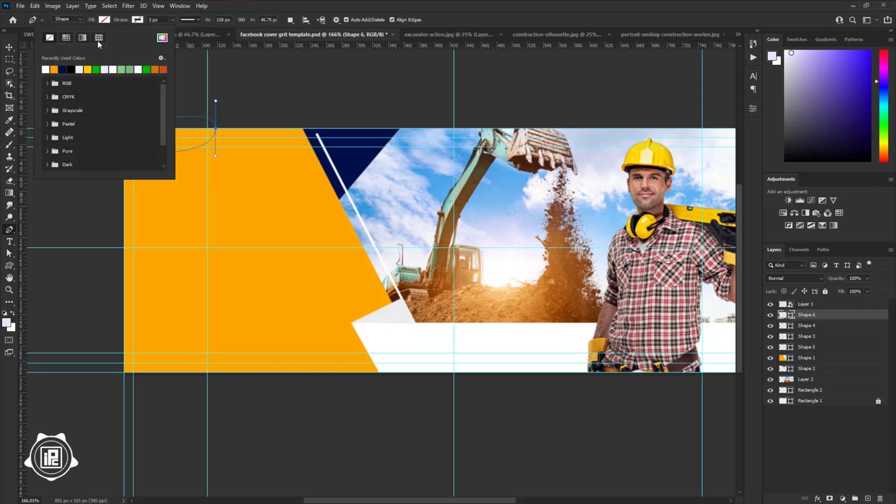
pyautogui.click(48, 70)
pyautogui.click(9, 48)
pyautogui.hotkey('ctrl', '0')
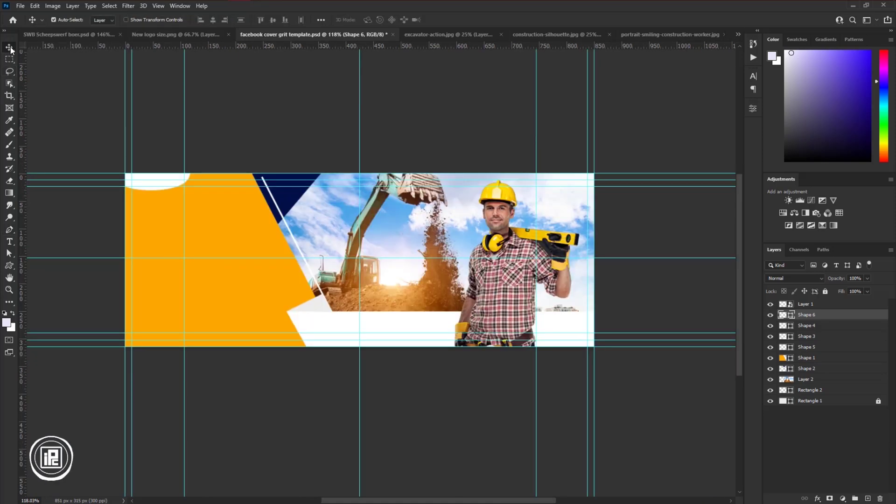
# Copy the SWB Scheepswerf Boer logo from its own document into the Facebook cover.
pyautogui.scroll(5, 214, 229)
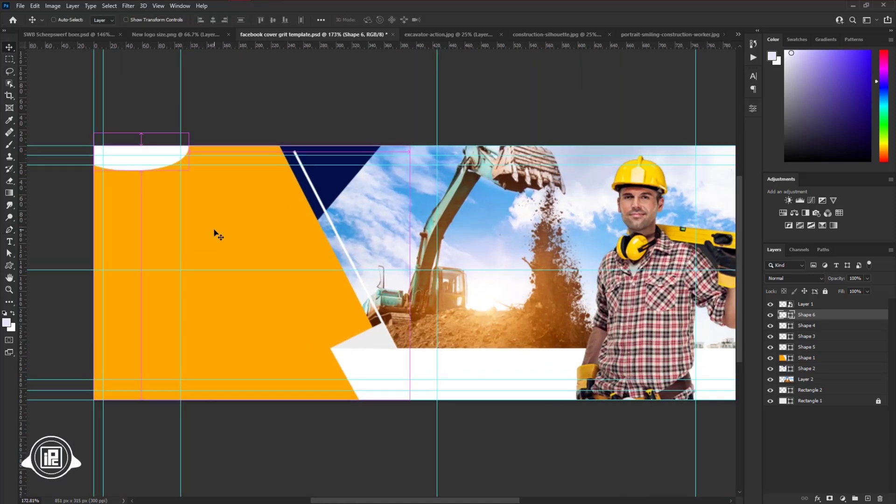
pyautogui.press('ctrl')
pyautogui.scroll(-6, 214, 229)
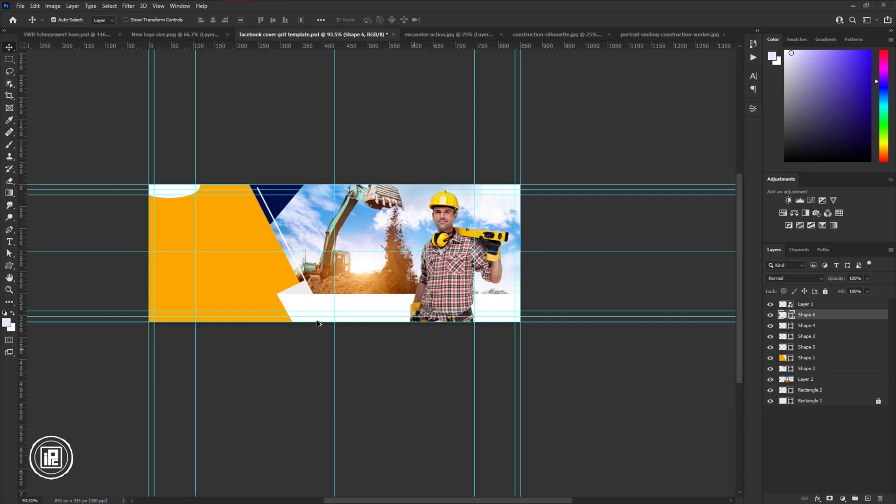
pyautogui.scroll(5, 320, 318)
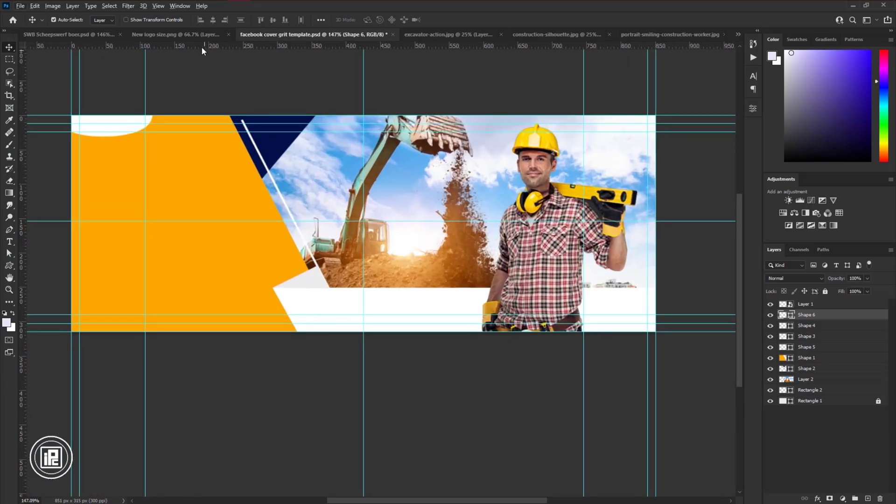
pyautogui.click(191, 35)
pyautogui.moveTo(326, 284); pyautogui.dragTo(319, 37)
pyautogui.moveTo(360, 305); pyautogui.dragTo(358, 302)
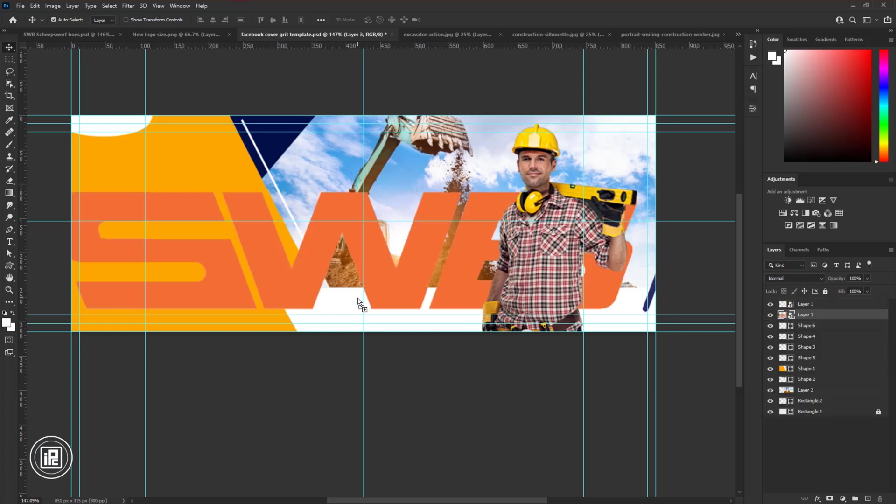
# Scale the logo down onto the white band between the grey fold and the worker, and shift the worker slightly outward.
pyautogui.click(32, 7)
pyautogui.click(72, 213)
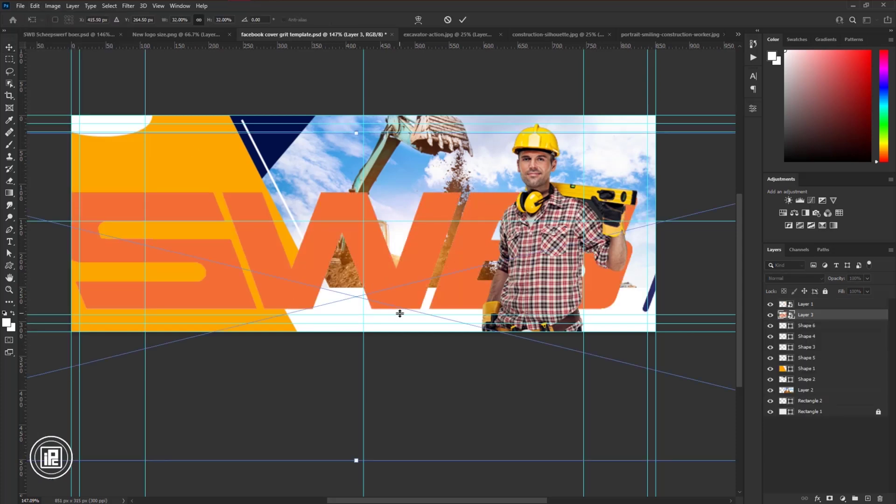
pyautogui.moveTo(354, 144); pyautogui.dragTo(360, 414)
pyautogui.moveTo(401, 433); pyautogui.dragTo(455, 313)
pyautogui.moveTo(423, 309); pyautogui.dragTo(476, 314)
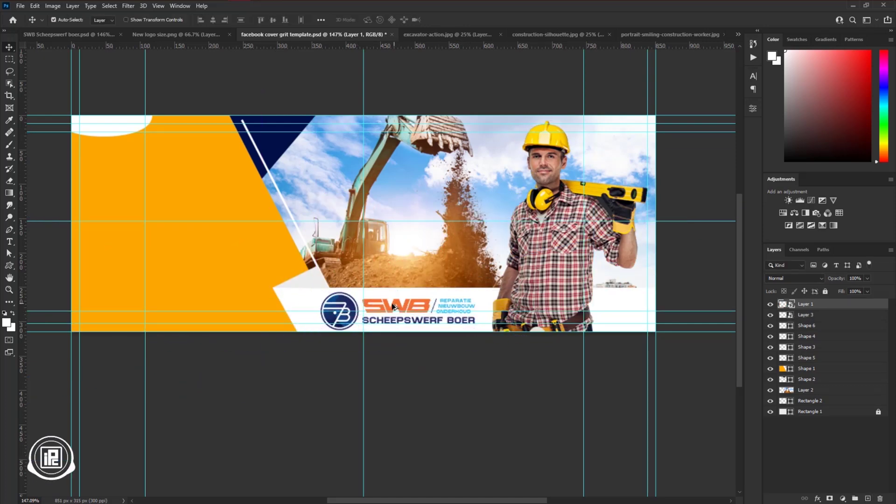
# Duplicate the logo onto the white curved corner shape and scale the copy to 1.41% so it fits inside.
pyautogui.moveTo(392, 307); pyautogui.dragTo(161, 127)
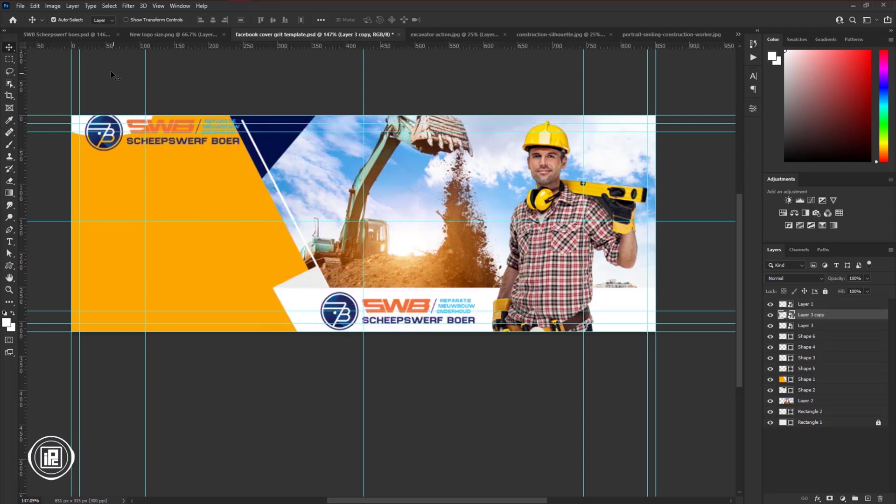
pyautogui.click(36, 6)
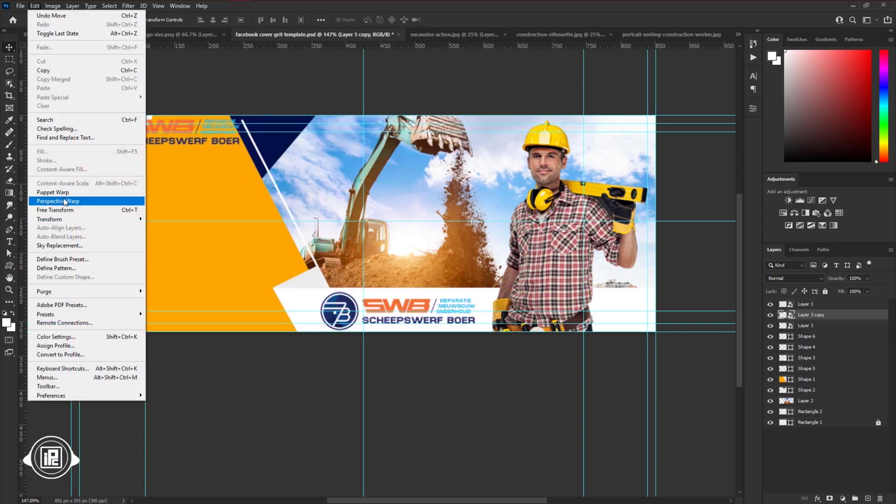
pyautogui.click(68, 211)
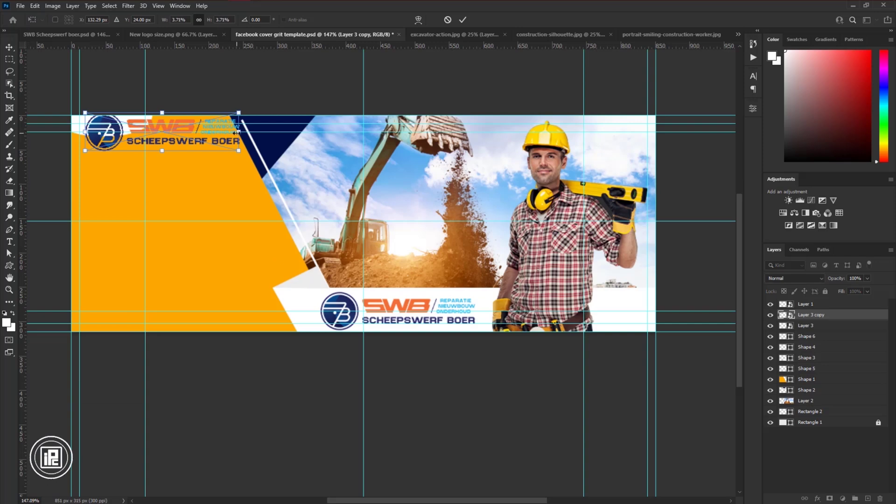
pyautogui.moveTo(237, 133); pyautogui.dragTo(110, 126)
pyautogui.moveTo(115, 134); pyautogui.dragTo(110, 125)
pyautogui.scroll(5, 99, 121)
pyautogui.moveTo(176, 139); pyautogui.dragTo(201, 154)
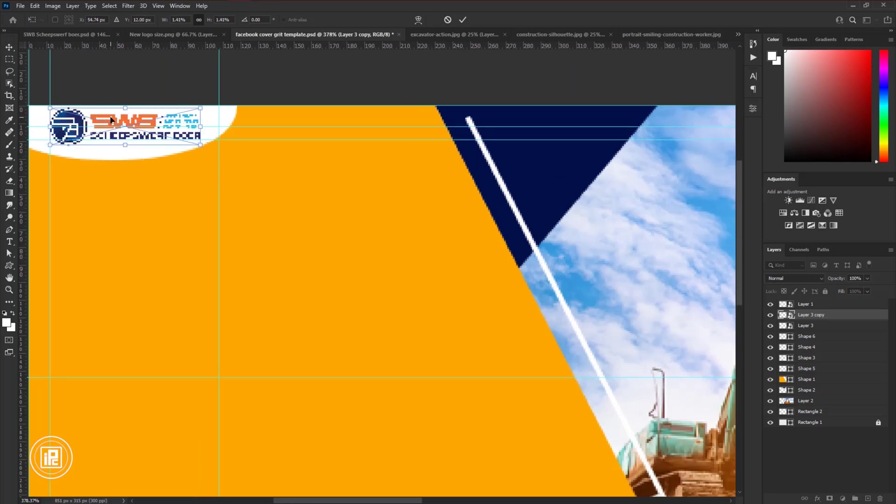
pyautogui.click(464, 20)
# Apply a dark blue Color Overlay at 100% opacity in Normal mode to the small corner logo.
pyautogui.scroll(-3, 185, 157)
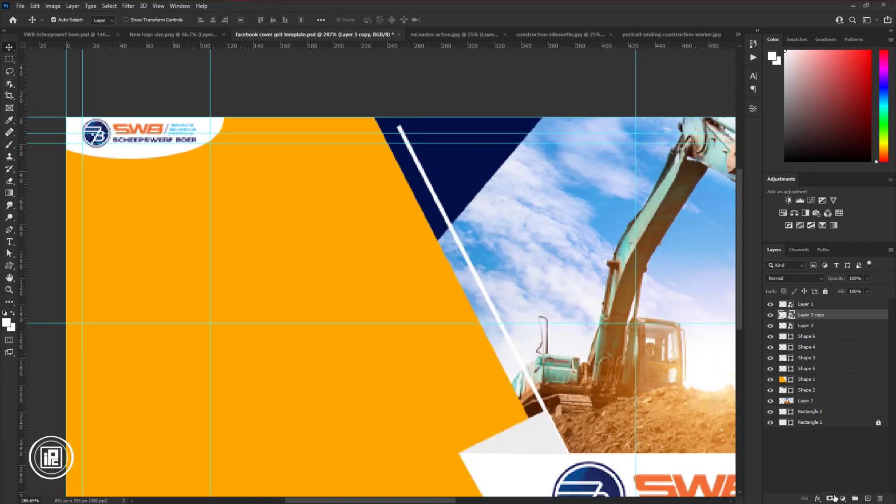
pyautogui.click(818, 499)
pyautogui.click(815, 408)
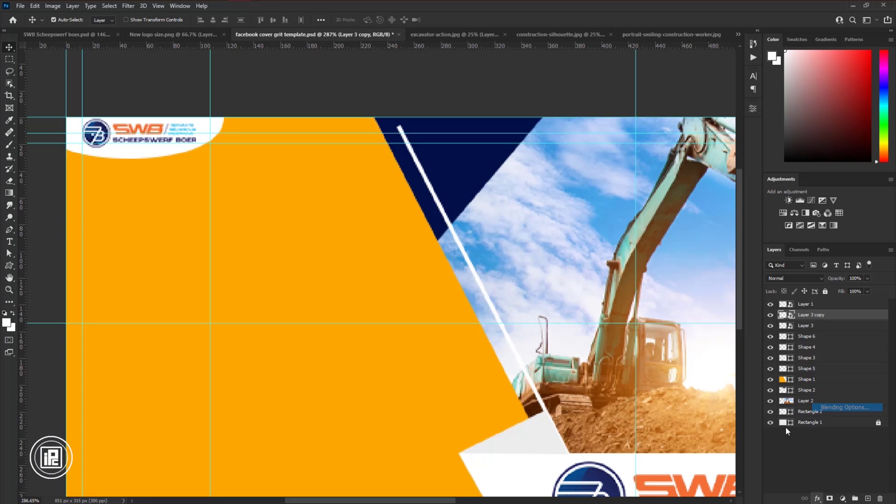
pyautogui.click(558, 195)
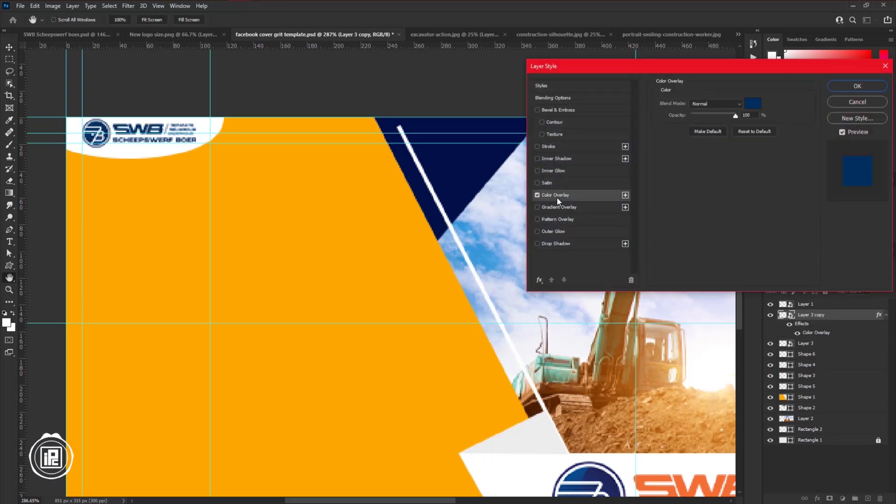
pyautogui.click(854, 88)
# Recolour the large orange panel with the orange sampled from the logo's SWB lettering.
pyautogui.scroll(-5, 434, 269)
pyautogui.scroll(1, 507, 318)
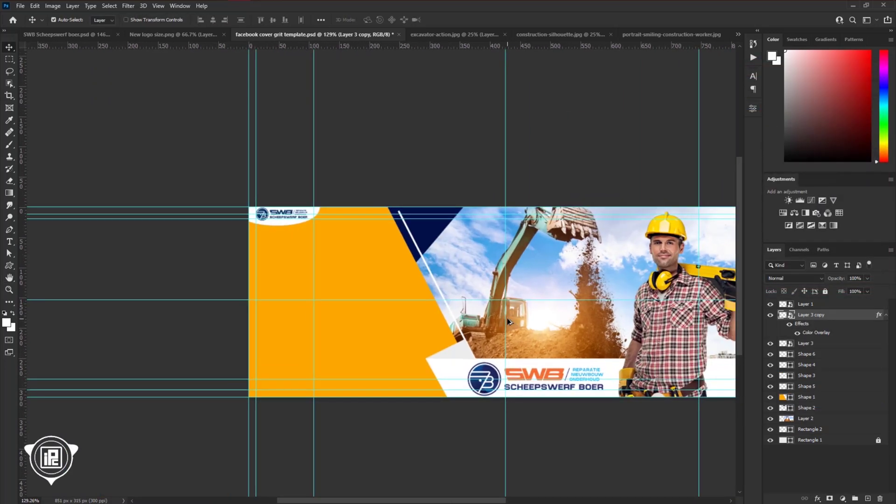
pyautogui.moveTo(582, 339); pyautogui.dragTo(493, 351)
pyautogui.scroll(1, 409, 347)
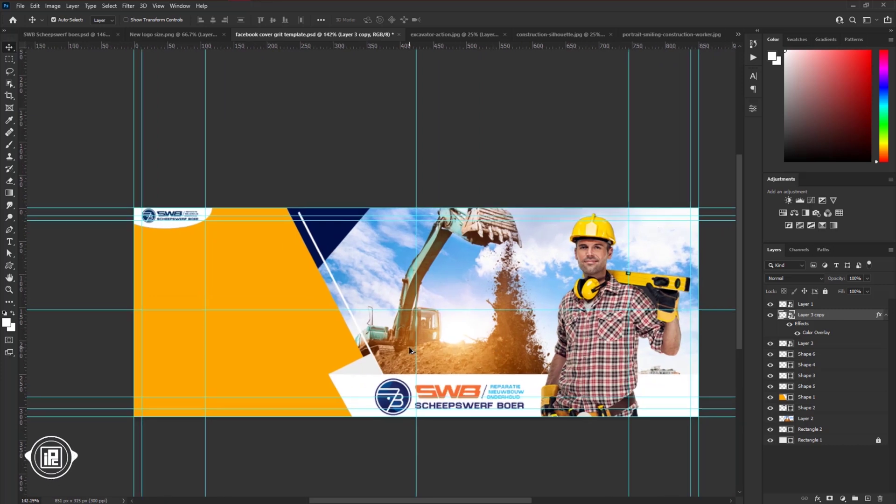
pyautogui.hscroll(-1, 466, 361)
pyautogui.keyDown('ctrl'); pyautogui.click(331, 348); pyautogui.keyUp('ctrl')
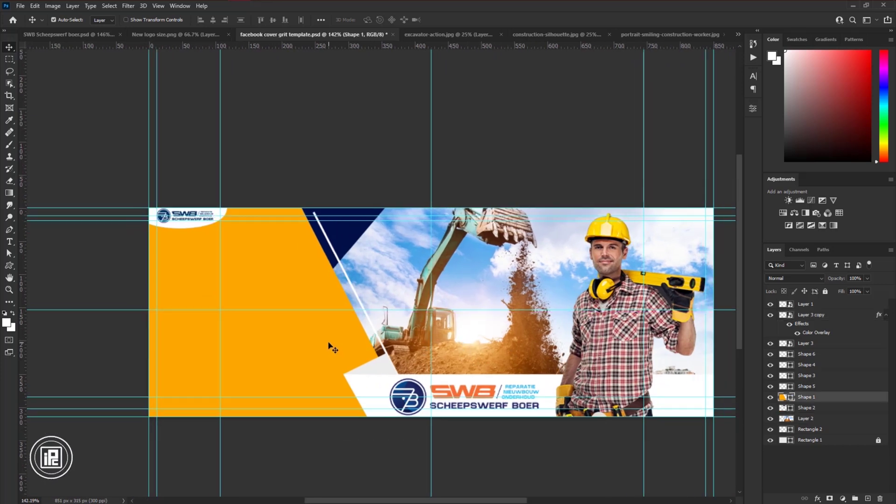
pyautogui.click(9, 266)
pyautogui.click(96, 20)
pyautogui.click(161, 38)
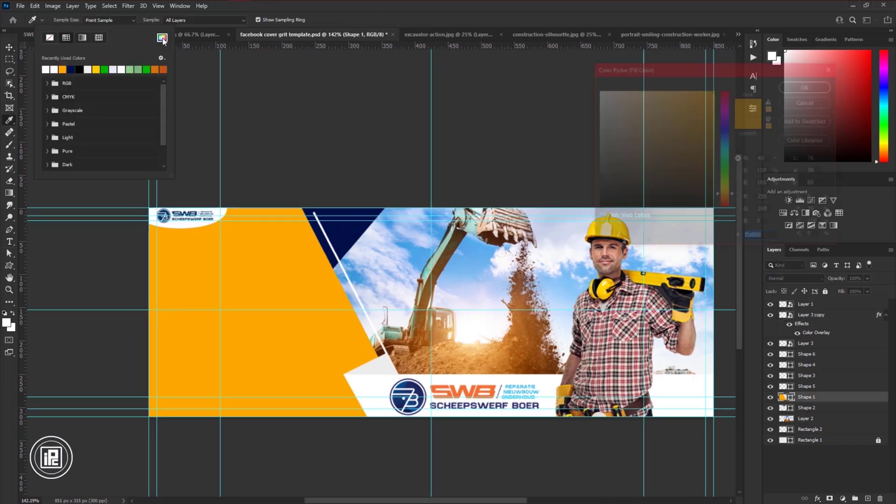
pyautogui.click(435, 387)
pyautogui.click(795, 86)
pyautogui.click(9, 47)
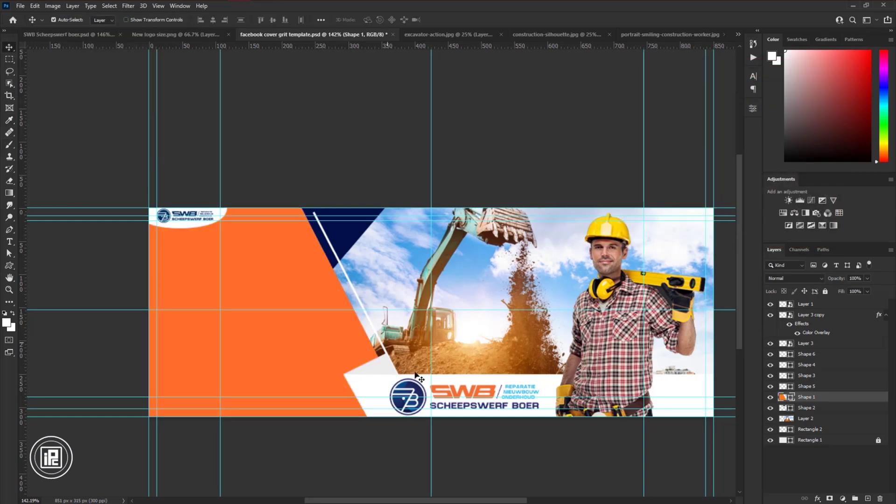
# Adjust the worker in Camera Raw with contrast +21, highlights -9, shadows +42, whites -2, blacks -27, texture +19, clarity +15 and dehaze -4.
pyautogui.click(603, 293)
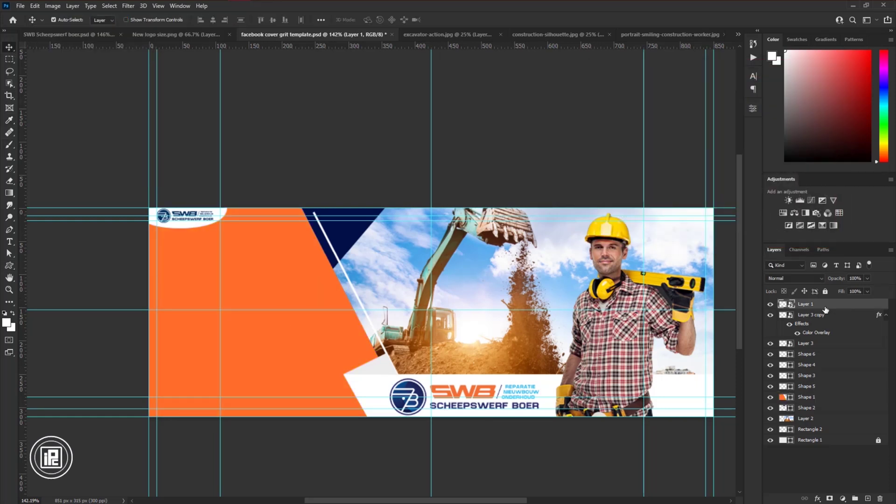
pyautogui.click(125, 7)
pyautogui.click(154, 74)
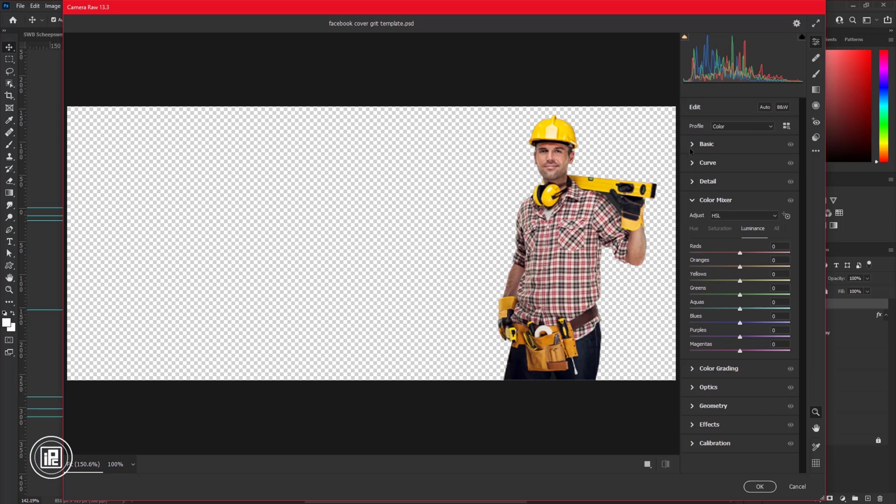
pyautogui.click(707, 144)
pyautogui.moveTo(740, 232); pyautogui.dragTo(749, 311)
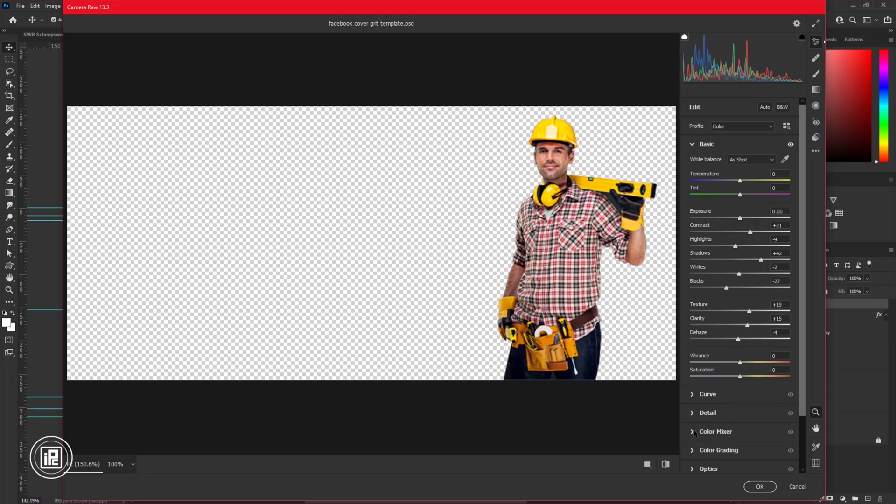
# Set the worker's Yellows hue to -100 in the Color Mixer and apply the Camera Raw filter.
pyautogui.click(715, 432)
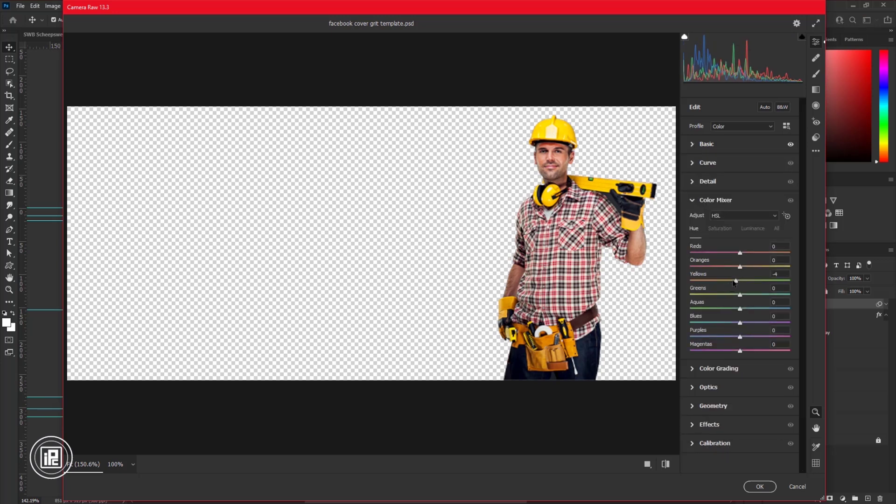
pyautogui.moveTo(735, 281); pyautogui.dragTo(682, 279)
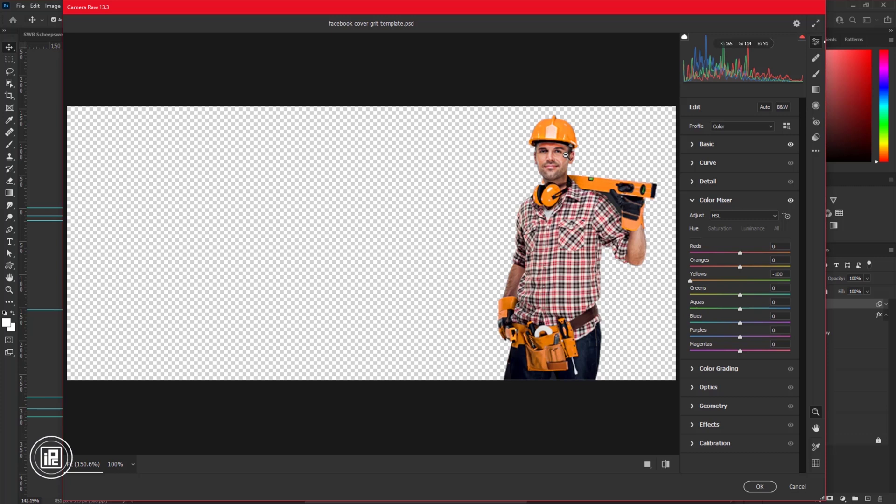
pyautogui.click(761, 488)
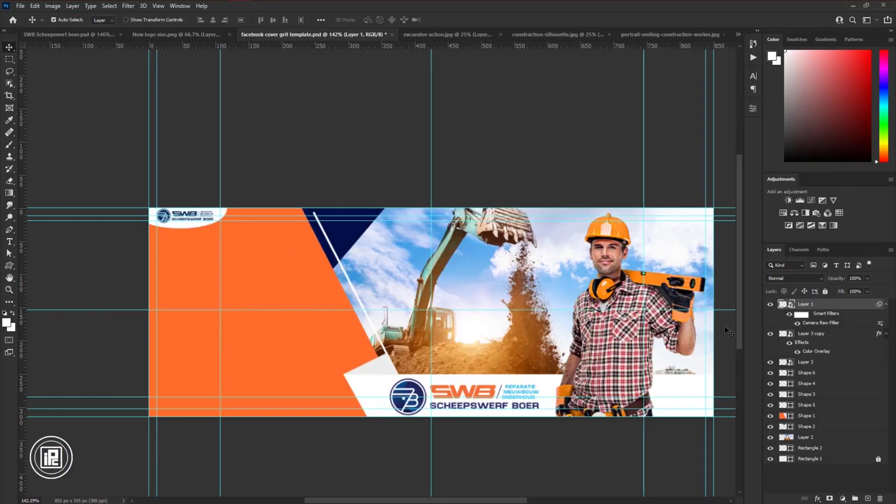
# Place a small copy of the dark blue logo on the helmet's front inside the worker's smart object, and save and close it.
pyautogui.doubleClick(783, 306)
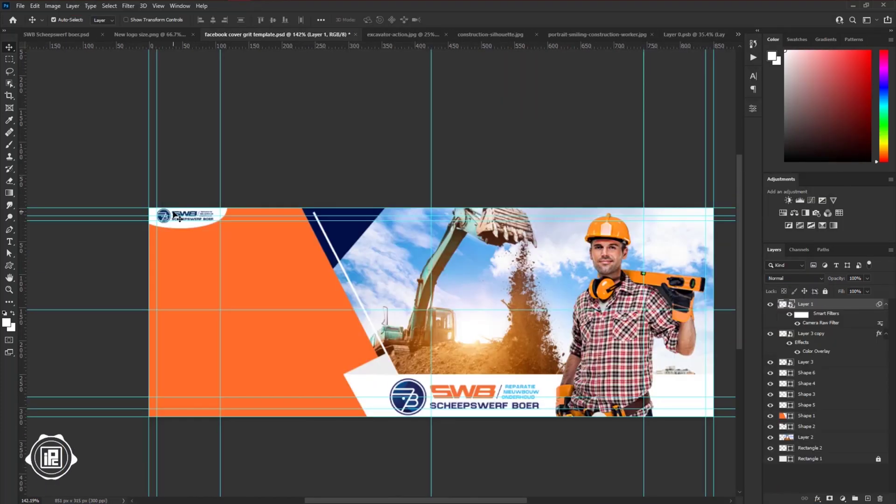
pyautogui.moveTo(174, 214); pyautogui.dragTo(442, 126)
pyautogui.click(35, 6)
pyautogui.click(92, 210)
pyautogui.moveTo(429, 118)
pyautogui.mouseDown()
pyautogui.moveTo(405, 115)
pyautogui.moveTo(421, 118)
pyautogui.mouseUp()
pyautogui.click(462, 20)
pyautogui.hotkey('ctrl', 's')
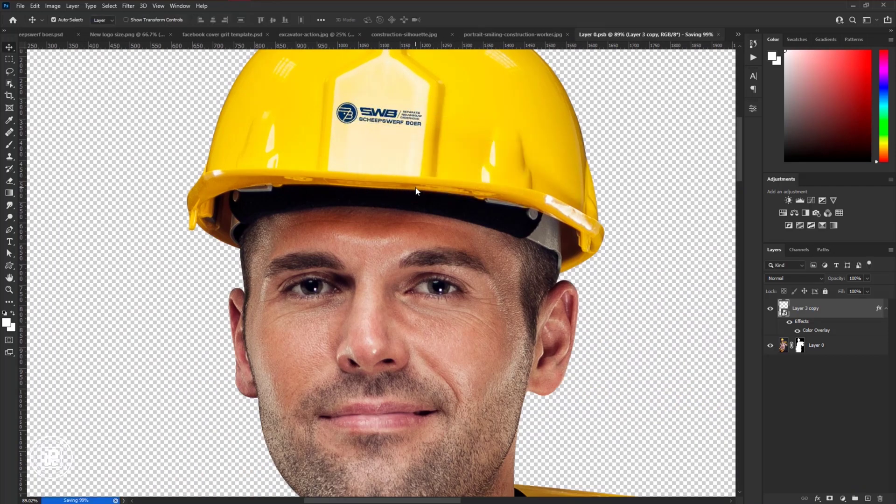
pyautogui.hotkey('ctrl', 'w')
# Add a navy Multiply drop shadow of 10 px size to the worker, lowering its distance and opacity.
pyautogui.scroll(3, 602, 246)
pyautogui.scroll(-3, 602, 245)
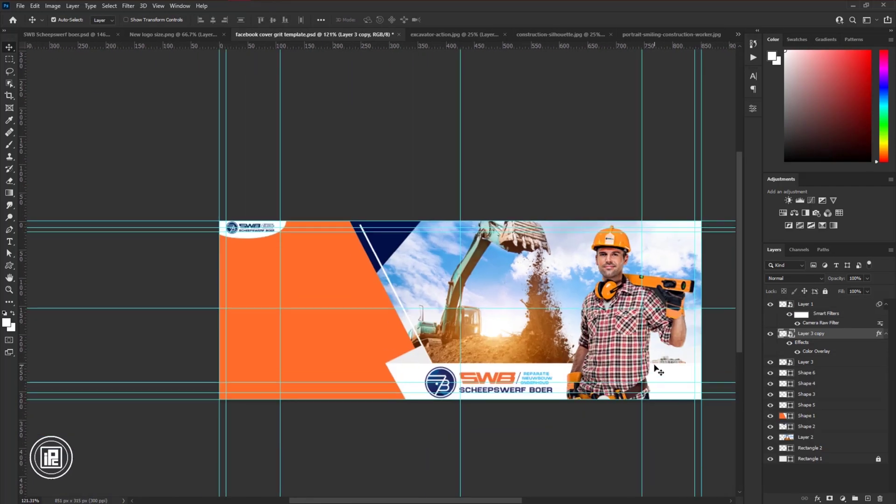
pyautogui.doubleClick(851, 339)
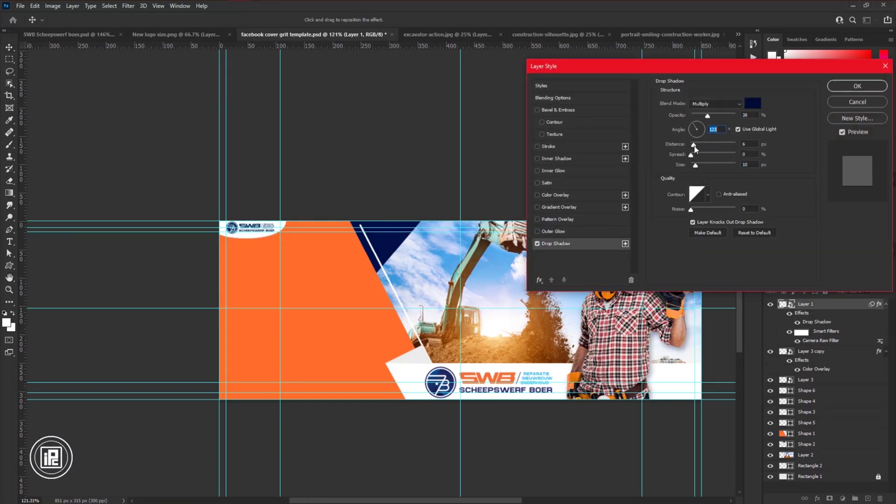
pyautogui.moveTo(694, 146); pyautogui.dragTo(692, 147)
pyautogui.moveTo(708, 116); pyautogui.dragTo(701, 117)
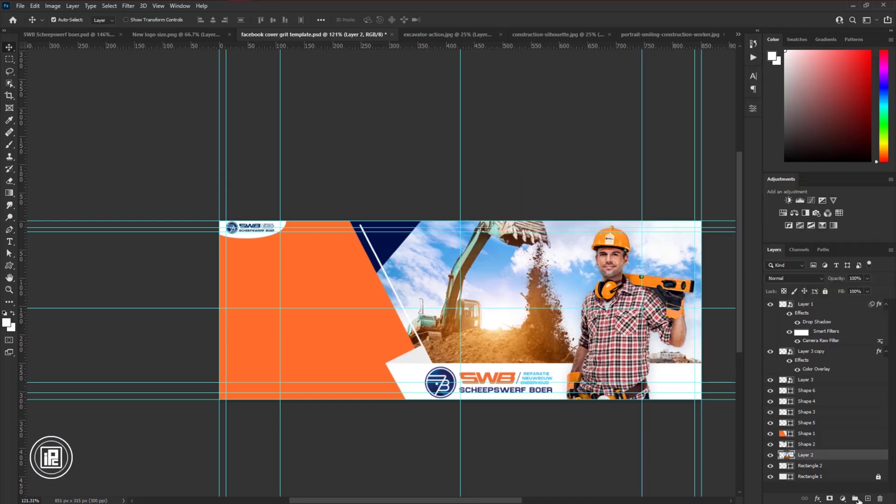
# Make the excavator photo a smart object with Camera Raw contrast +53, highlights -56, shadows +39, whites -49, blacks -44, texture +56, clarity +32, dehaze +23, vibrance +40.
pyautogui.rightClick(835, 458)
pyautogui.click(817, 189)
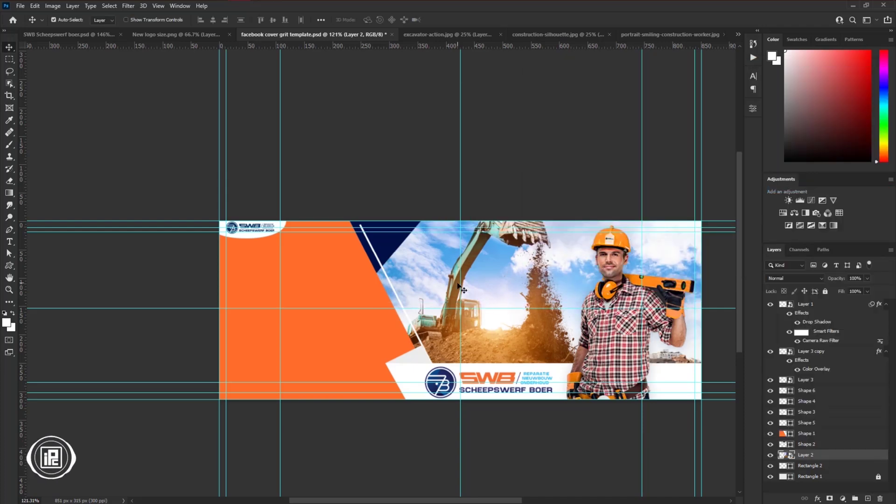
pyautogui.click(127, 6)
pyautogui.click(154, 76)
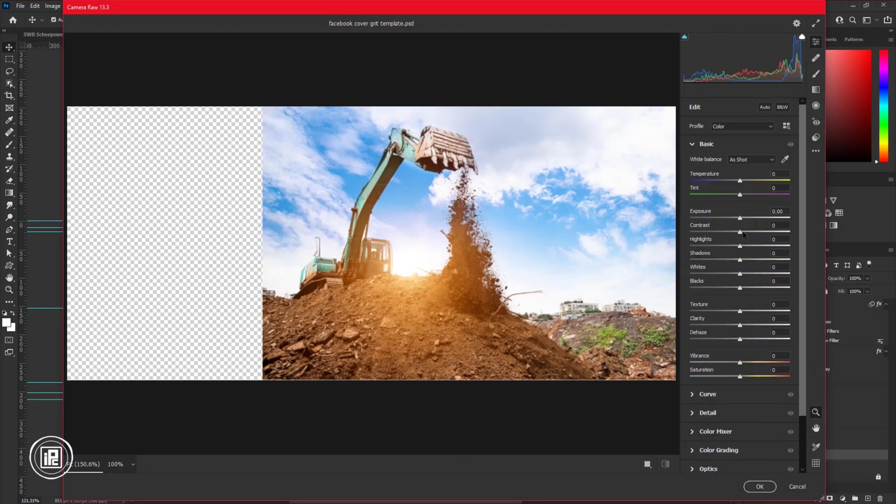
pyautogui.moveTo(742, 233); pyautogui.dragTo(756, 325)
pyautogui.moveTo(740, 339); pyautogui.dragTo(759, 362)
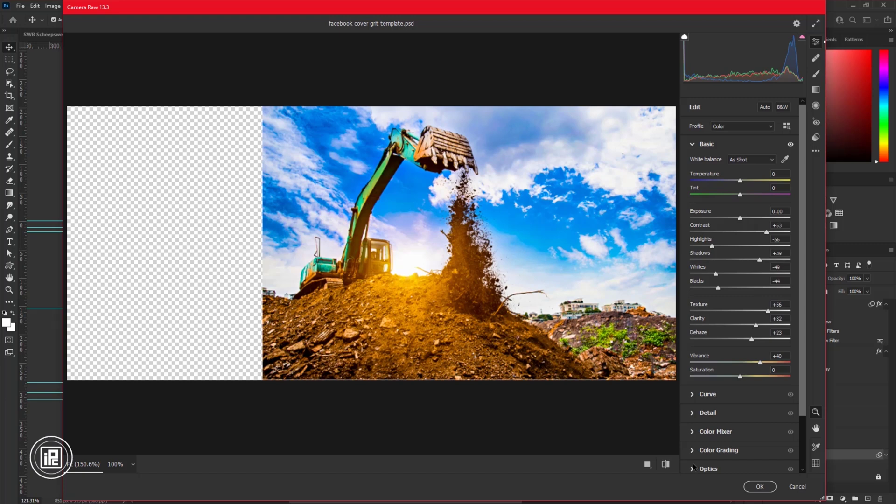
# Tint the excavator photo's midtones at hue 270 and saturation 7, lower the Optics vignette, and apply the Camera Raw filter.
pyautogui.click(694, 451)
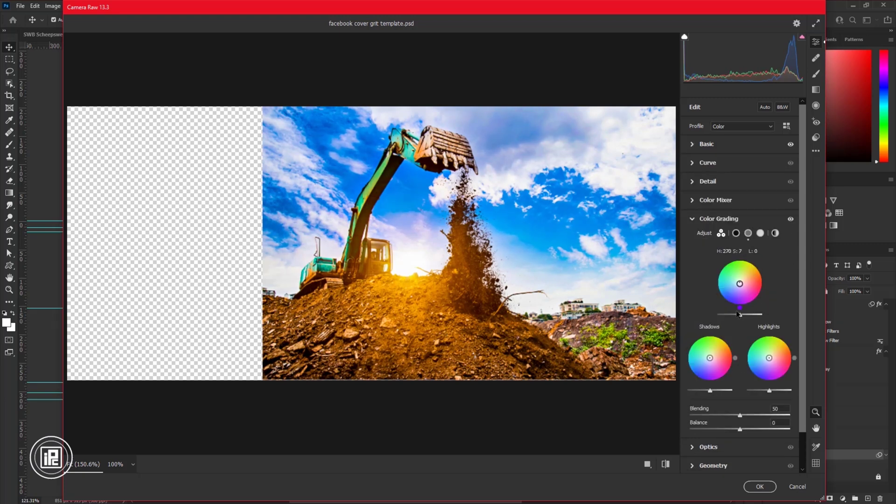
pyautogui.click(696, 449)
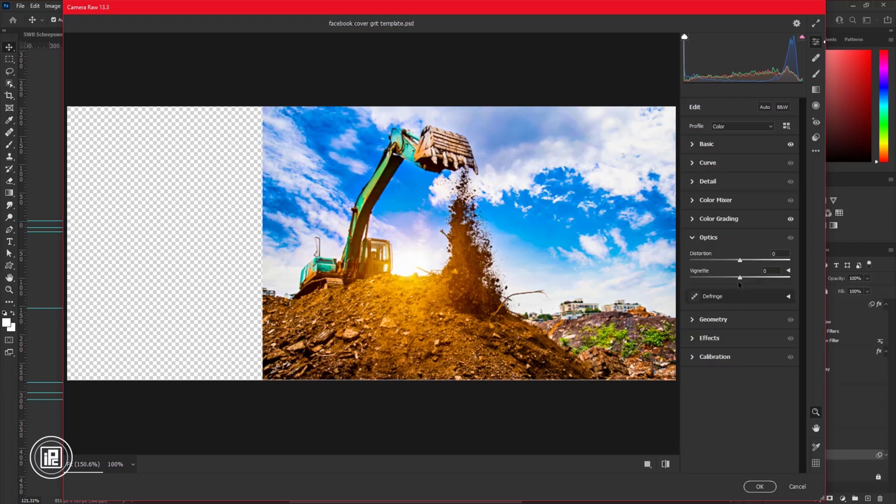
pyautogui.moveTo(740, 285); pyautogui.dragTo(721, 278)
pyautogui.click(760, 487)
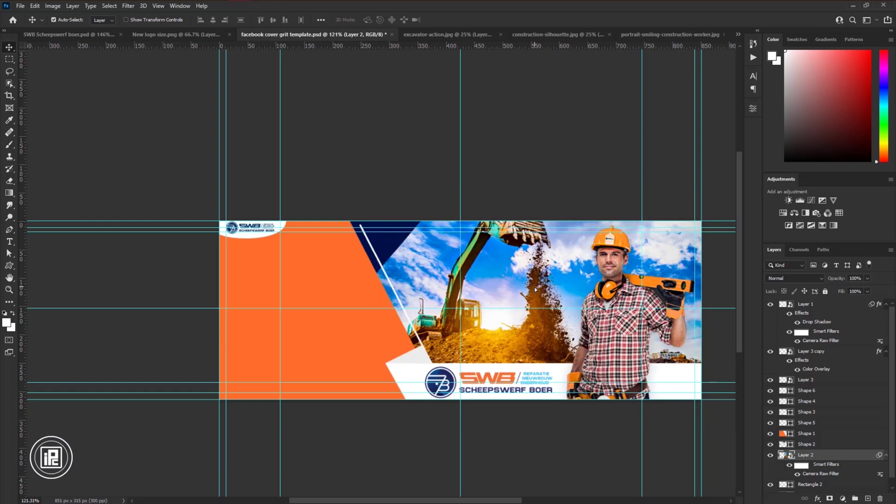
# Add a solid colour fill layer above the excavator photo in the panel's orange, with 6% opacity and Multiply blending.
pyautogui.click(843, 499)
pyautogui.click(833, 332)
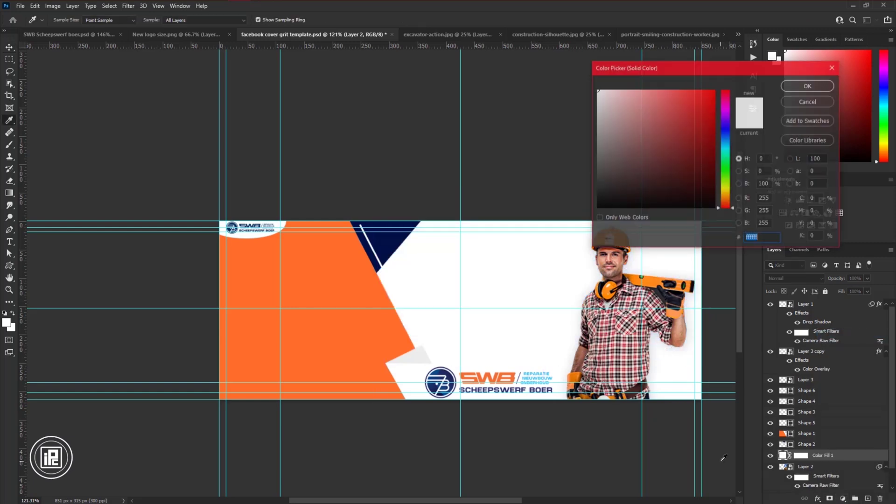
pyautogui.click(354, 283)
pyautogui.click(807, 87)
pyautogui.moveTo(833, 281); pyautogui.dragTo(694, 286)
pyautogui.click(777, 280)
pyautogui.click(779, 313)
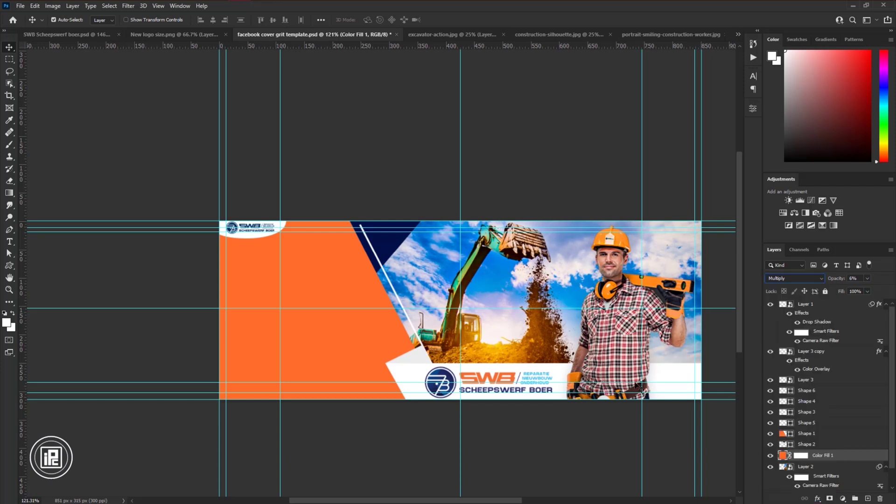
# Paint a soft dab in the panel's orange beside the excavator arm on a new layer, using a 116 px brush with 0% hardness.
pyautogui.click(868, 498)
pyautogui.press('b')
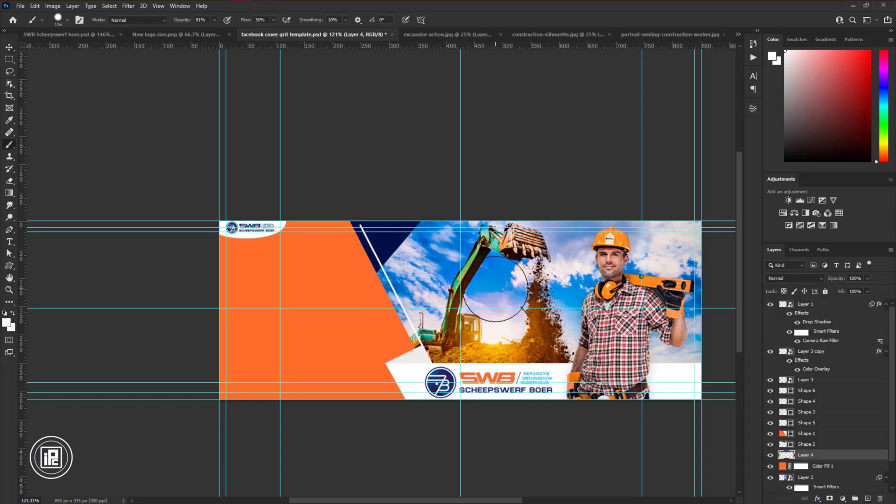
pyautogui.rightClick(496, 289)
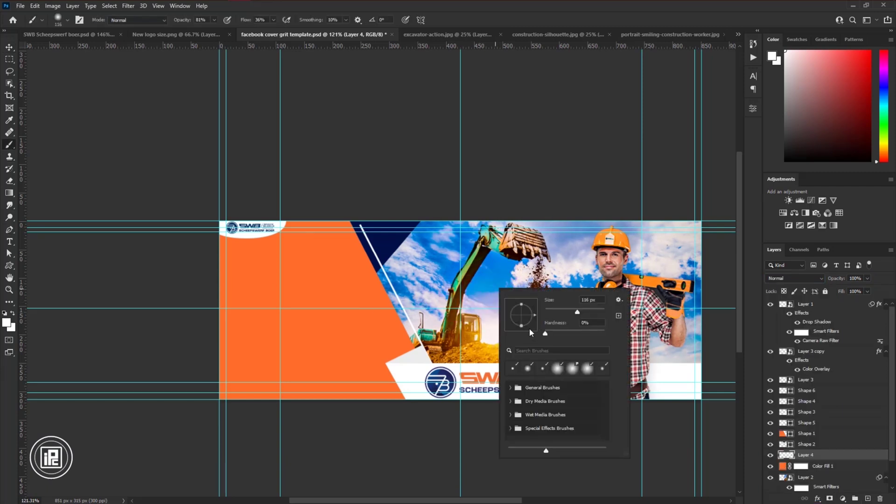
pyautogui.keyDown('alt'); pyautogui.click(284, 310); pyautogui.keyUp('alt')
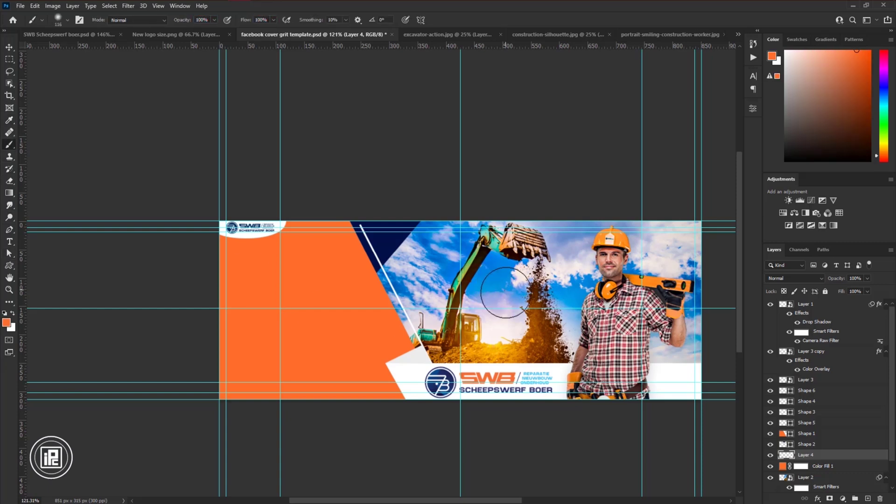
# Set the blending of the layer with the painted orange dab to Vivid Light.
pyautogui.press('v')
pyautogui.click(793, 278)
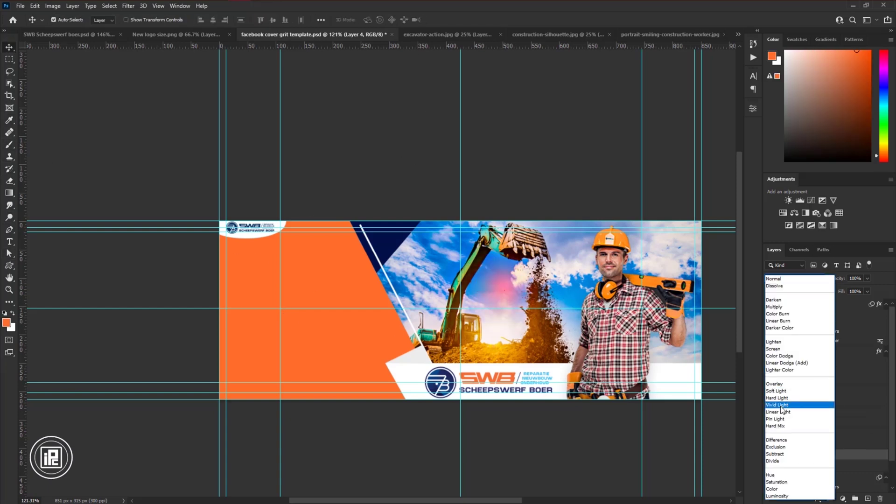
pyautogui.click(777, 405)
# Enlarge the orange dab to about 506% and place it over the sky at the cover's upper-right corner, behind the worker.
pyautogui.click(35, 6)
pyautogui.click(83, 210)
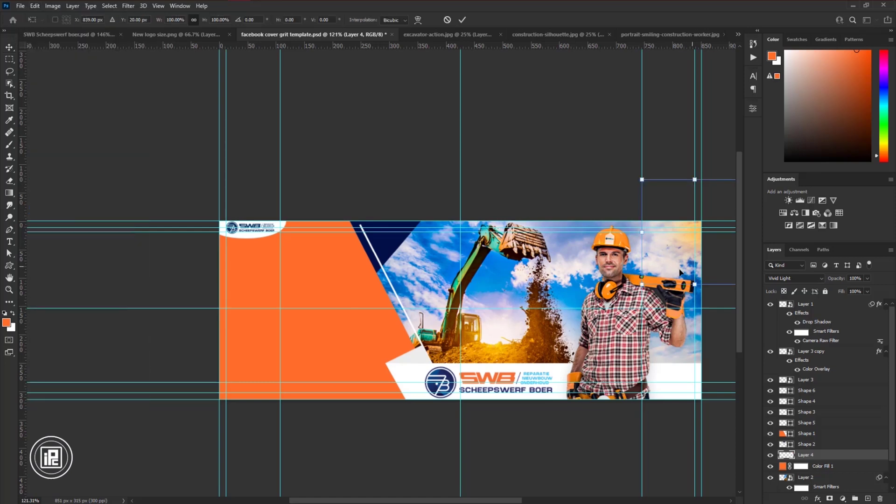
pyautogui.moveTo(643, 282); pyautogui.dragTo(516, 411)
pyautogui.moveTo(675, 269); pyautogui.dragTo(725, 220)
pyautogui.moveTo(567, 246); pyautogui.dragTo(267, 304)
pyautogui.moveTo(544, 248); pyautogui.dragTo(714, 236)
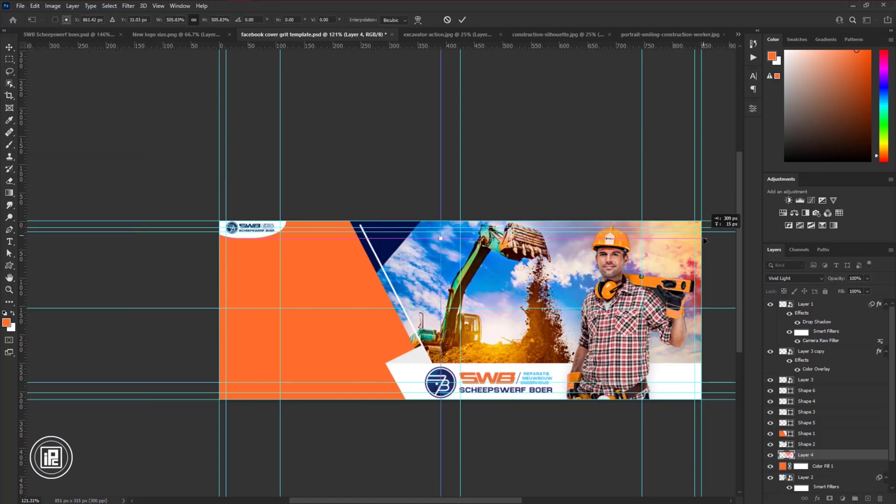
pyautogui.press('Return')
pyautogui.keyDown('alt'); pyautogui.moveTo(709, 283); pyautogui.dragTo(357, 306); pyautogui.keyUp('alt')
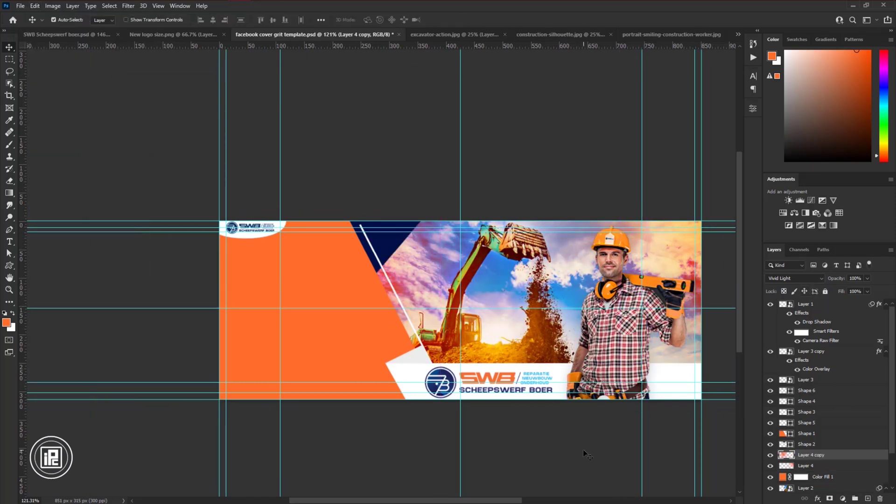
pyautogui.press('Delete')
# Paint a soft dab in a yellow-orange colour between the excavator and the falling soil on a new layer.
pyautogui.click(868, 498)
pyautogui.click(9, 144)
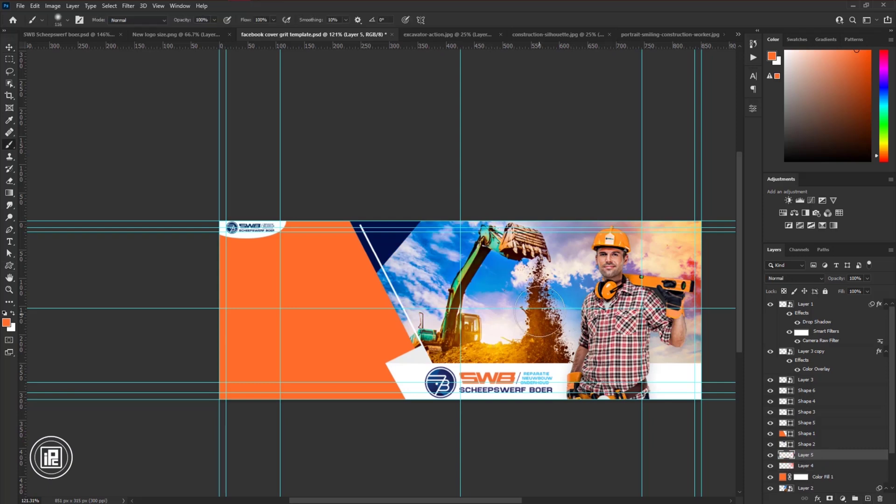
pyautogui.click(773, 56)
pyautogui.click(725, 195)
pyautogui.press('Return')
pyautogui.click(508, 325)
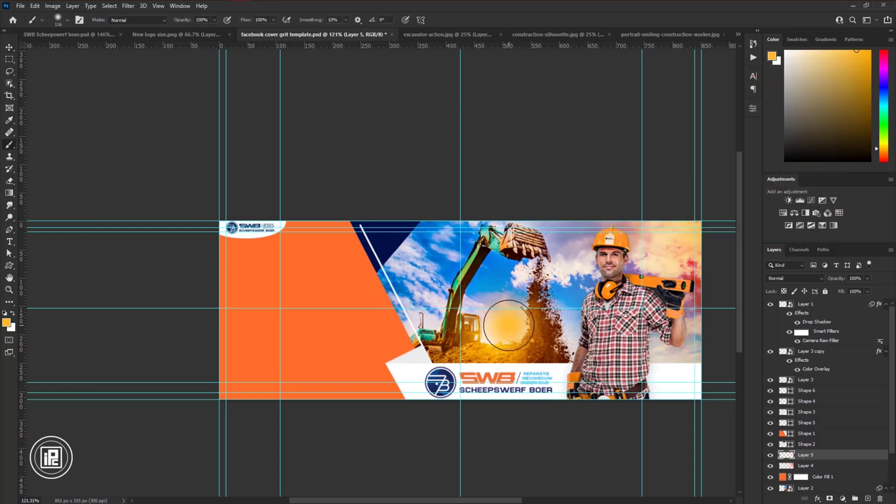
# Set the yellow-orange dab's blending to Vivid Light and position it over the sky beside the navy triangle.
pyautogui.click(789, 279)
pyautogui.click(775, 391)
pyautogui.press('v')
pyautogui.moveTo(378, 295); pyautogui.dragTo(404, 301)
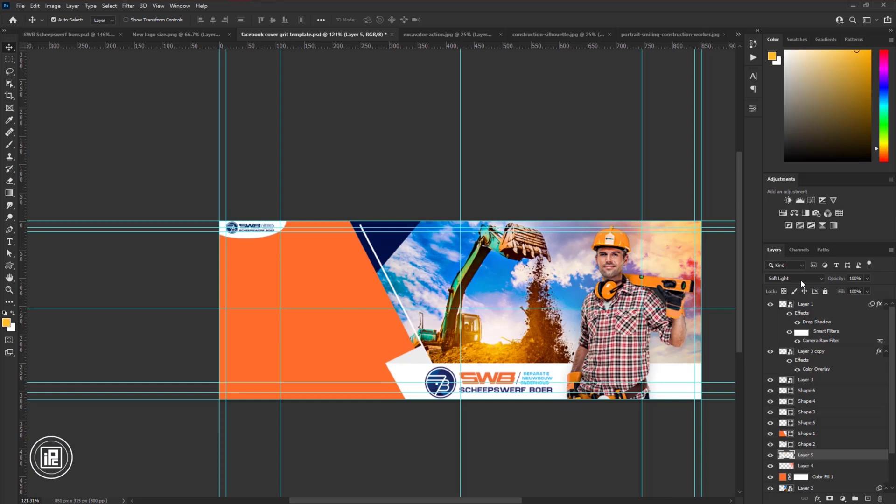
pyautogui.click(802, 279)
pyautogui.click(794, 402)
pyautogui.click(35, 6)
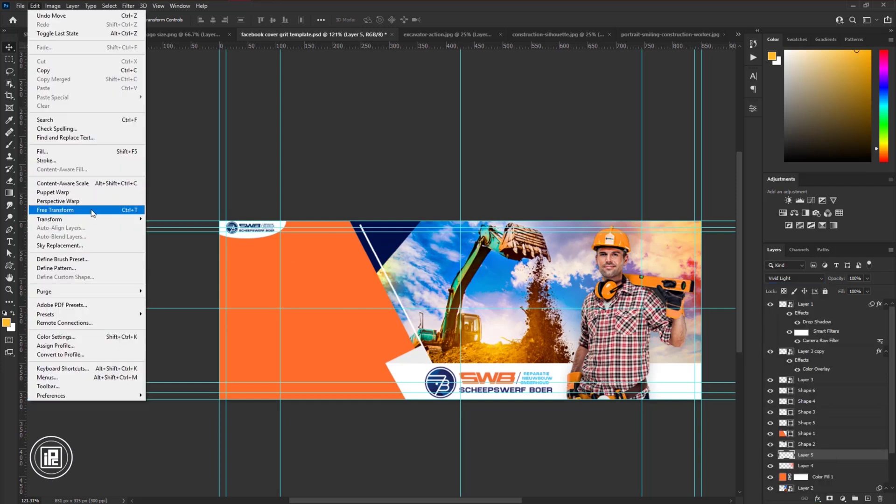
pyautogui.click(55, 210)
pyautogui.press('Return')
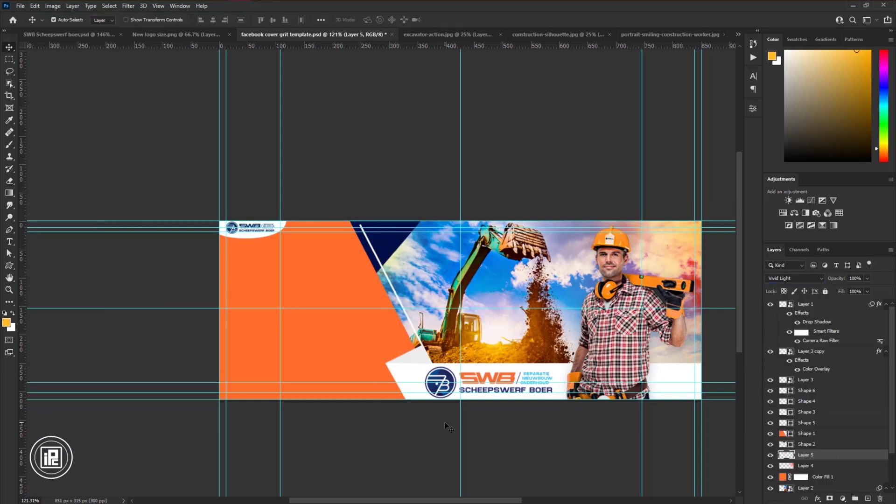
# Copy the photo from construction-silhouette.jpg into the Facebook cover document, directly above the orange panel's layer.
pyautogui.click(341, 336)
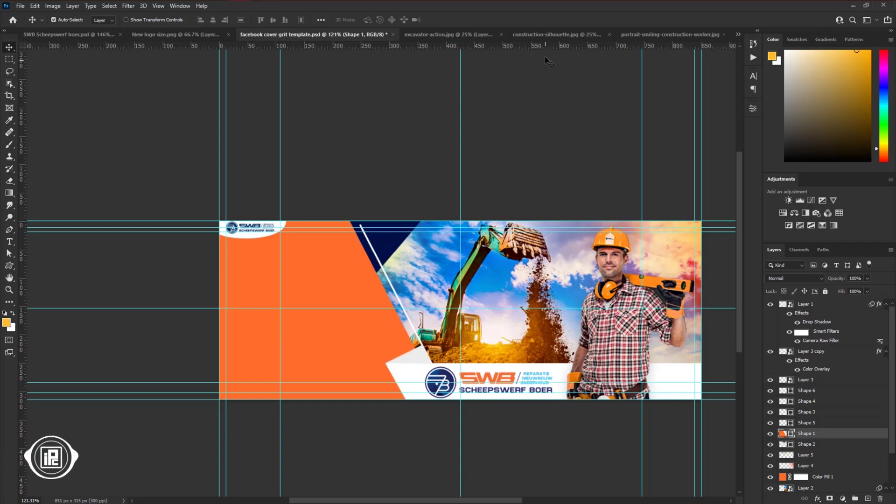
pyautogui.click(548, 35)
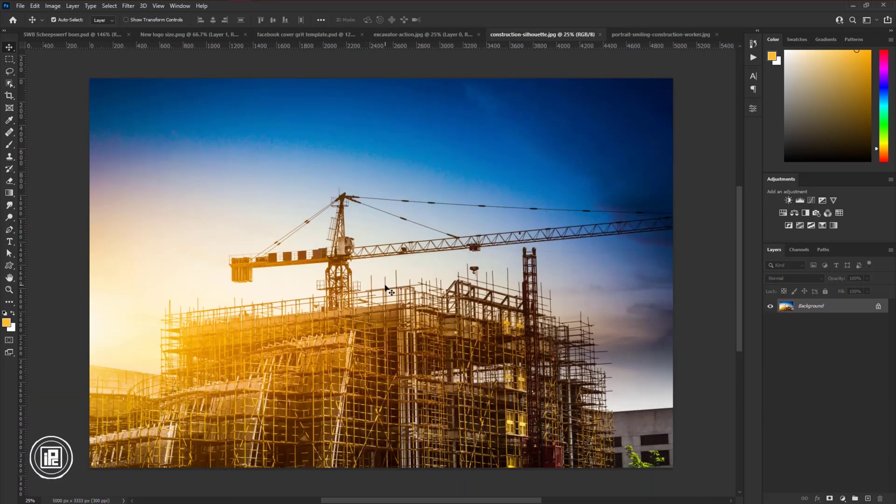
pyautogui.click(879, 306)
pyautogui.moveTo(366, 346); pyautogui.dragTo(319, 342)
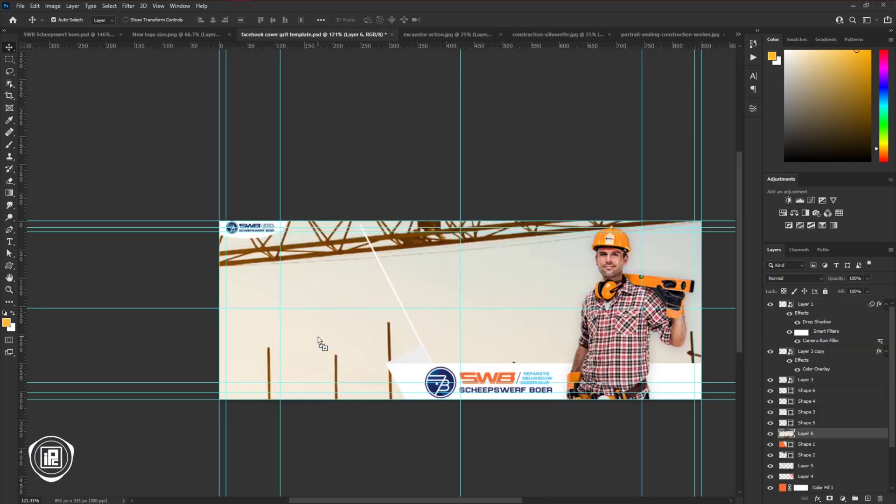
# Scale the construction-silhouette photo to about 12% and place it so that it covers the orange panel.
pyautogui.click(35, 6)
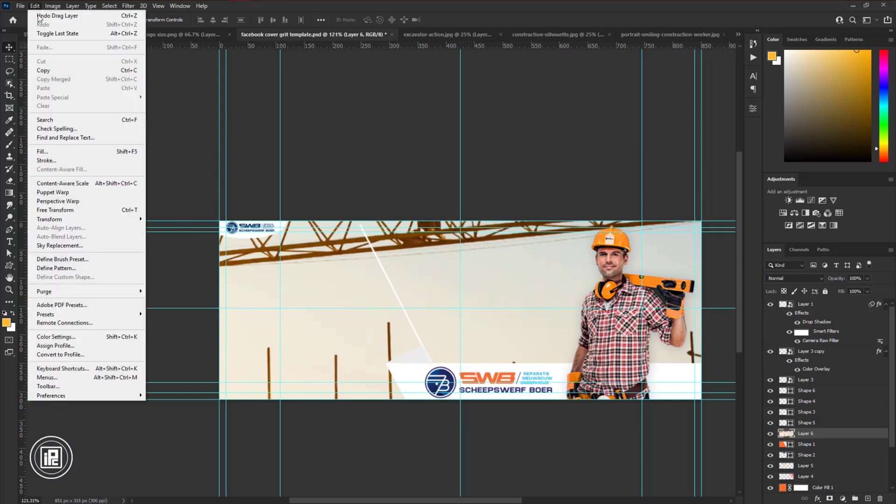
pyautogui.click(65, 209)
pyautogui.scroll(-8, 312, 271)
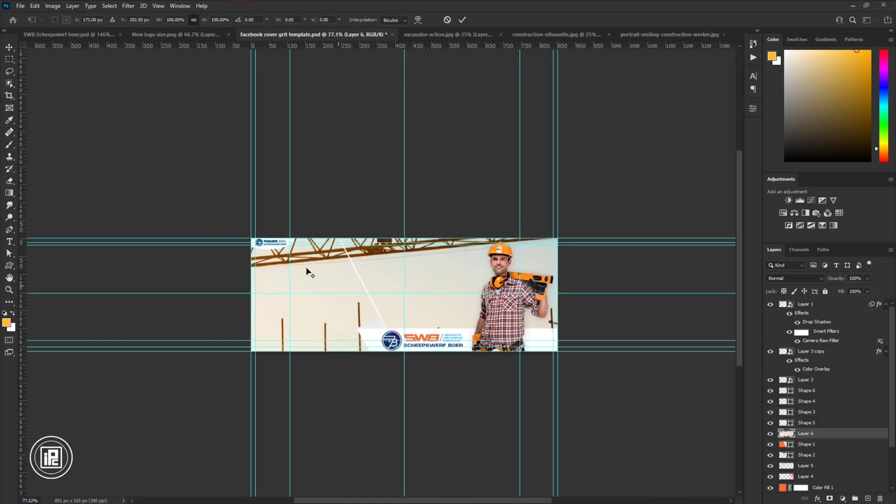
pyautogui.moveTo(92, 420); pyautogui.dragTo(287, 288)
pyautogui.scroll(7, 310, 273)
pyautogui.moveTo(352, 253); pyautogui.dragTo(353, 208)
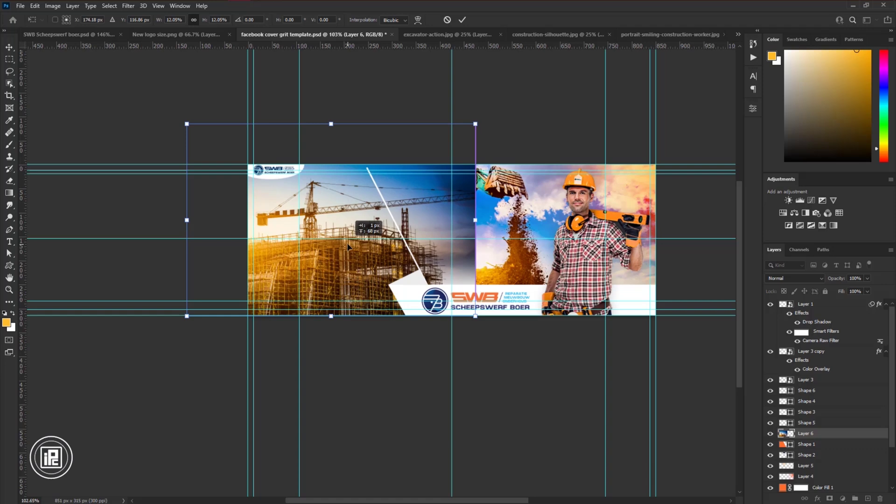
pyautogui.press('Return')
# Clip the construction-silhouette photo to the orange panel and set its opacity to 11%.
pyautogui.rightClick(824, 439)
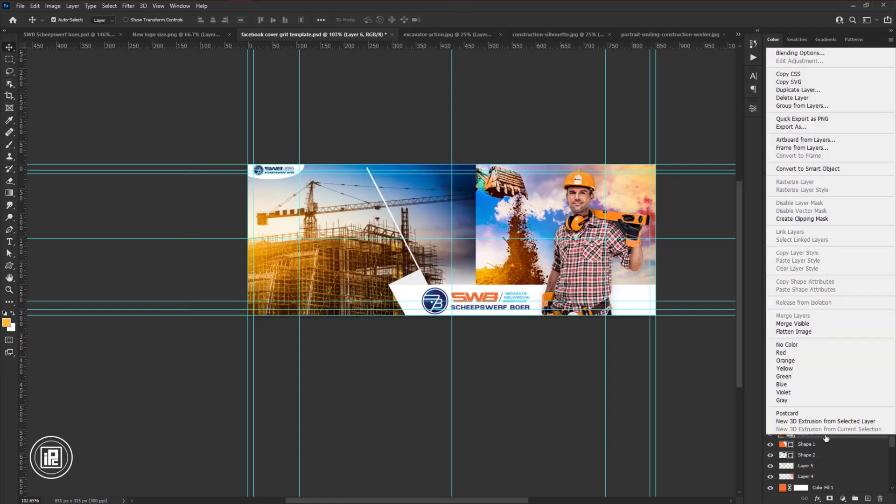
pyautogui.click(806, 222)
pyautogui.press('1')
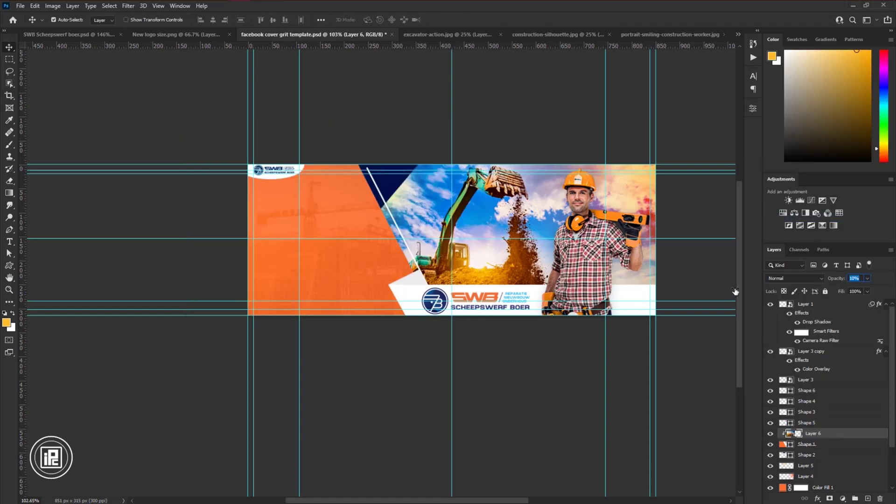
pyautogui.scroll(2, 365, 315)
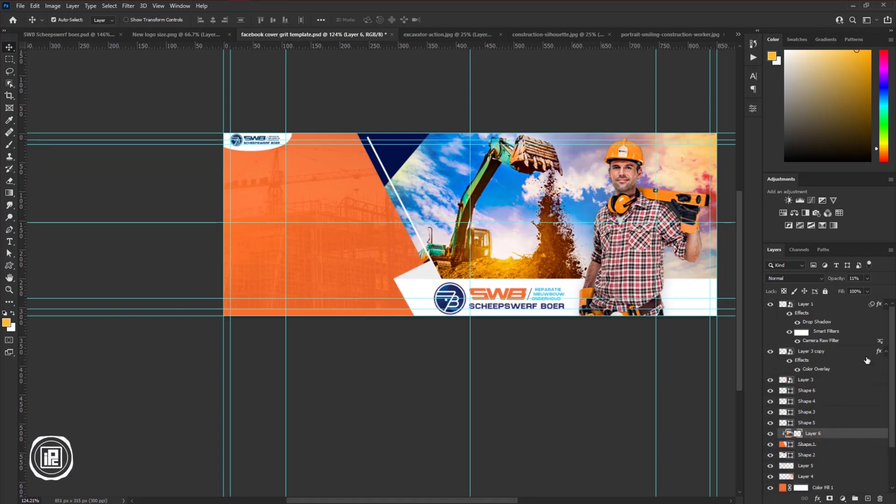
# Add a navy Multiply drop shadow to the orange panel at 43% opacity with a larger shadow size.
pyautogui.doubleClick(834, 445)
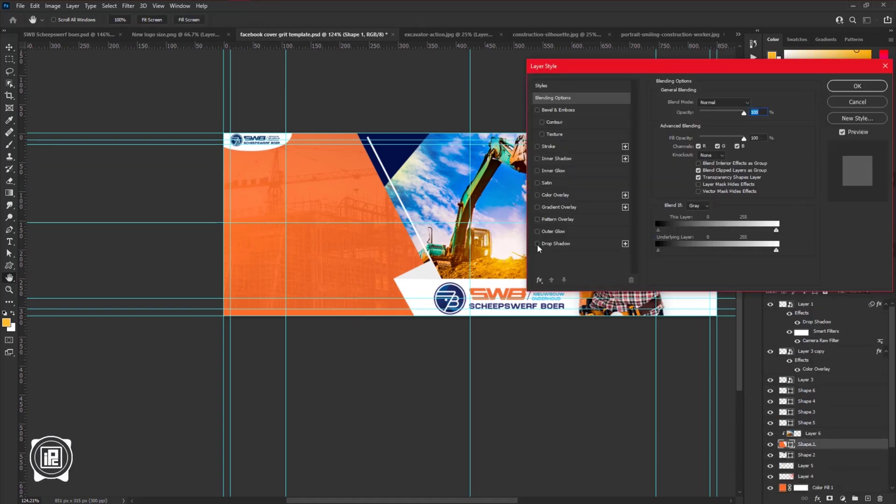
pyautogui.click(551, 245)
pyautogui.moveTo(700, 116); pyautogui.dragTo(710, 116)
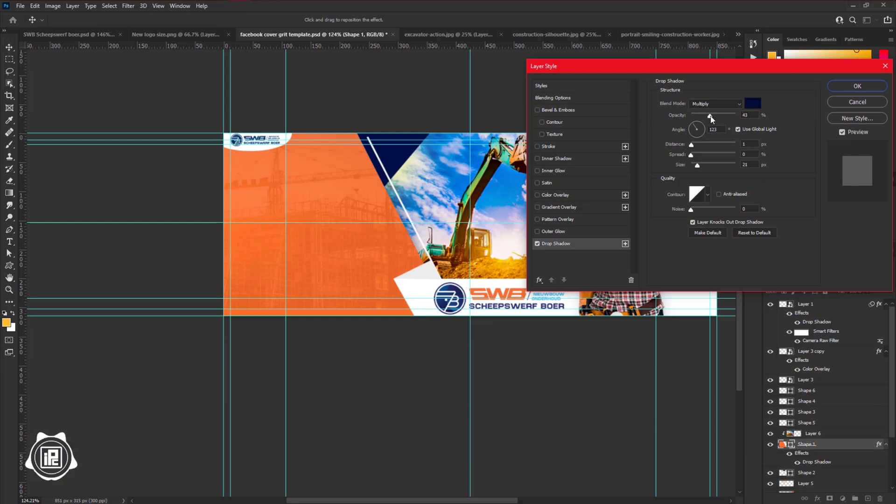
pyautogui.moveTo(697, 166); pyautogui.dragTo(701, 167)
pyautogui.click(857, 86)
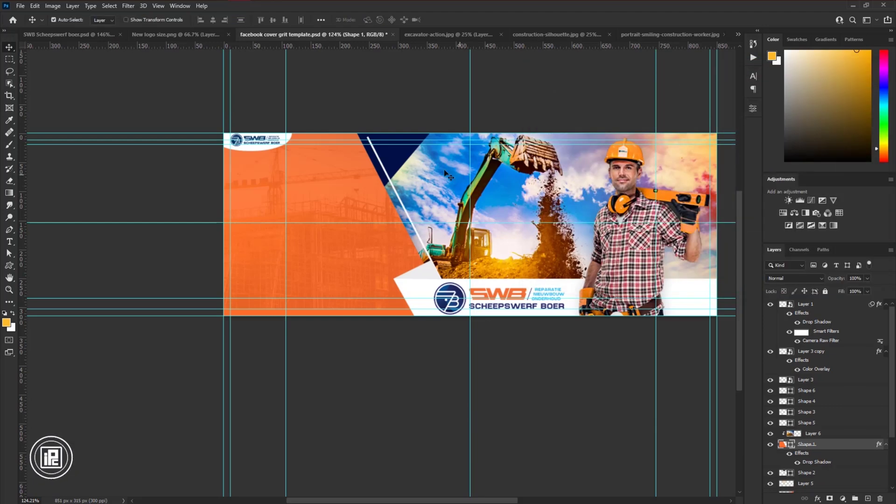
# Copy the orange panel's drop shadow onto the Shape 2 layer below it.
pyautogui.click(822, 473)
pyautogui.scroll(-2, 820, 413)
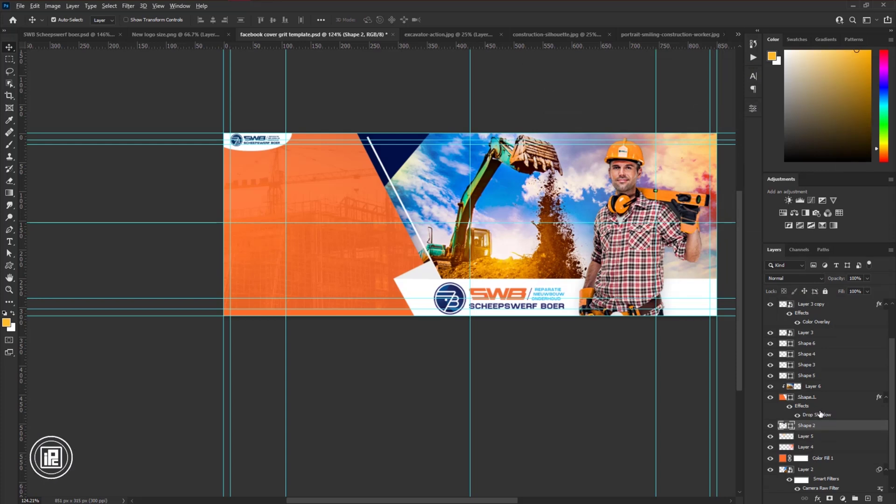
pyautogui.moveTo(820, 413); pyautogui.dragTo(823, 428)
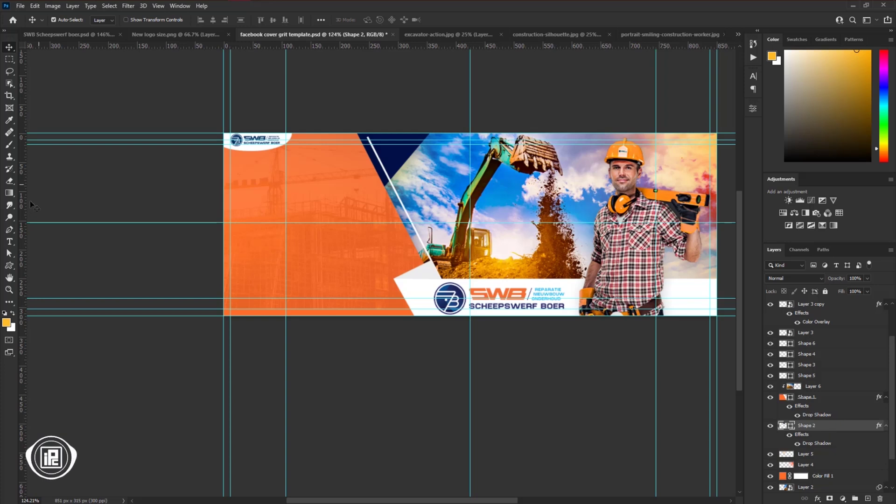
# Add Montserrat text to the orange panel: a thin company intro, white "WE ARE THE BEST TEAM TO" and navy "REPAIR AND MAINTENANCE DOCK YARD".
pyautogui.click(9, 241)
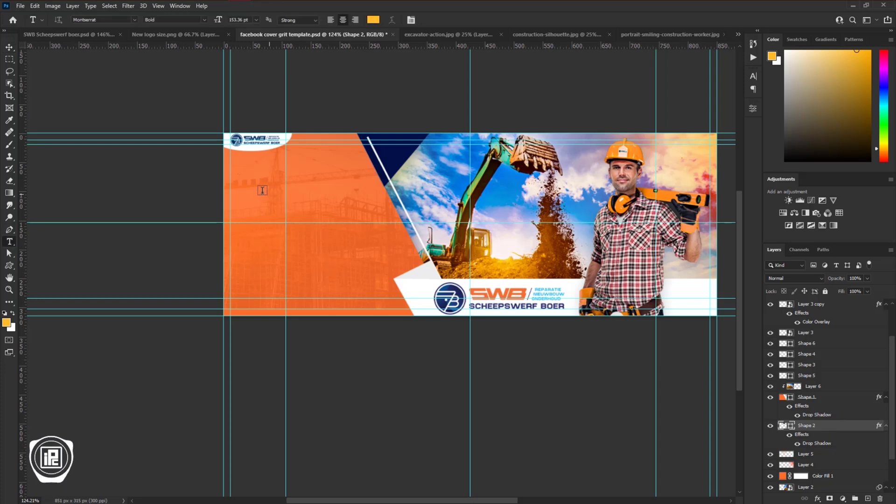
pyautogui.moveTo(279, 189); pyautogui.dragTo(315, 195)
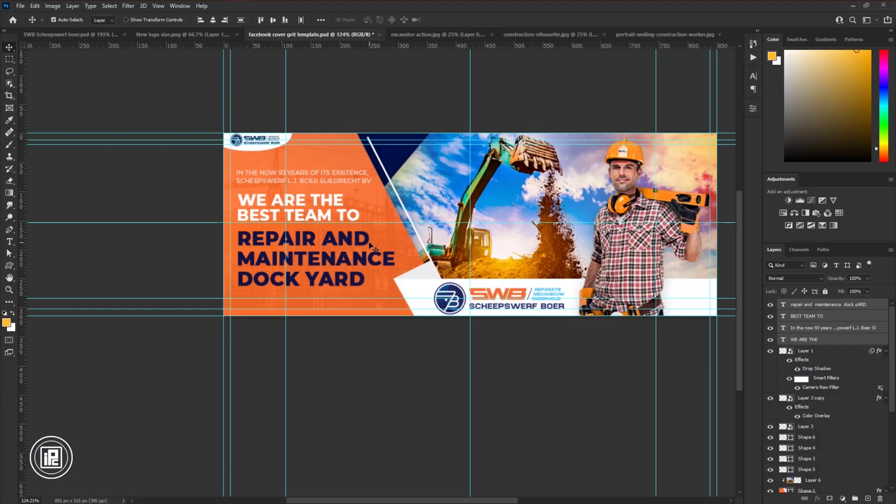
# Draw a small accent-burst custom shape beside the word "AND" with white fill and no stroke.
pyautogui.click(9, 266)
pyautogui.click(379, 20)
pyautogui.scroll(-8, 364, 65)
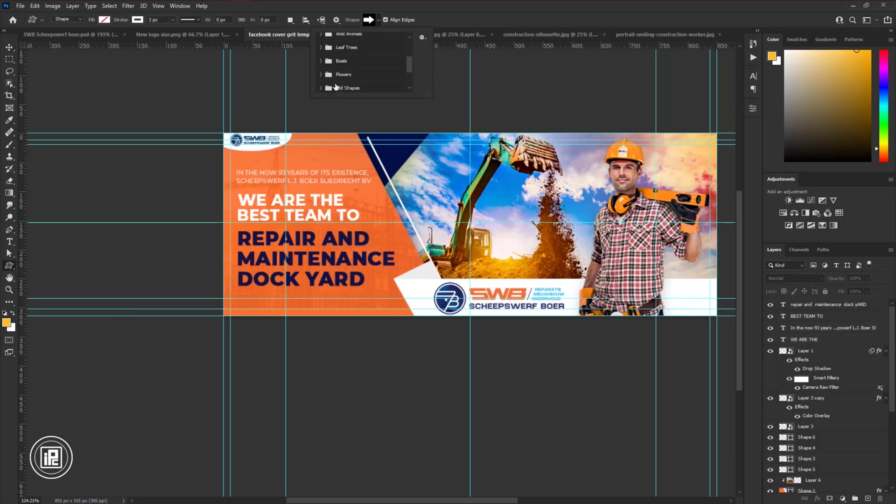
pyautogui.moveTo(384, 237)
pyautogui.mouseDown()
pyautogui.moveTo(404, 259)
pyautogui.moveTo(421, 221)
pyautogui.moveTo(388, 241)
pyautogui.moveTo(382, 220)
pyautogui.mouseUp()
pyautogui.click(137, 20)
pyautogui.click(78, 38)
pyautogui.click(104, 20)
pyautogui.click(45, 68)
# Transform the white accent shape to about 28 × 26 px at -66.45°, sitting above the end of "MAINTENANCE".
pyautogui.press('v')
pyautogui.scroll(6, 402, 255)
pyautogui.click(34, 7)
pyautogui.click(82, 209)
pyautogui.press('Return')
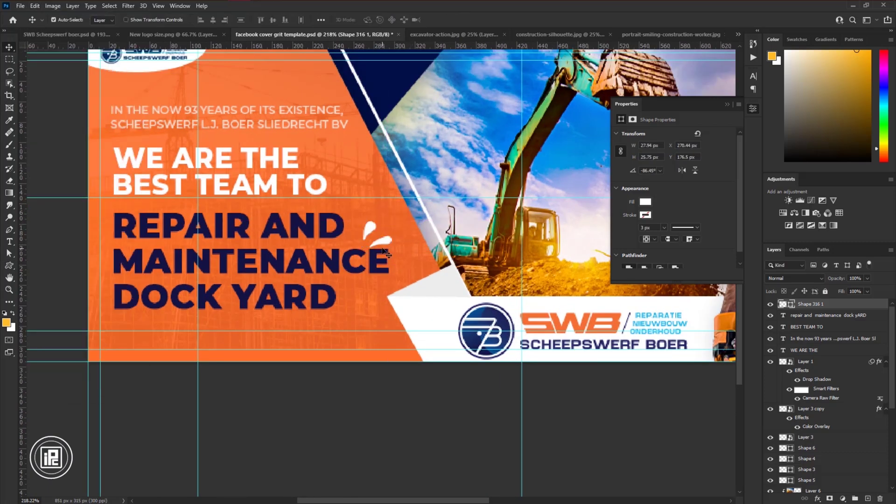
pyautogui.scroll(-4, 420, 233)
pyautogui.scroll(1, 425, 243)
pyautogui.click(727, 104)
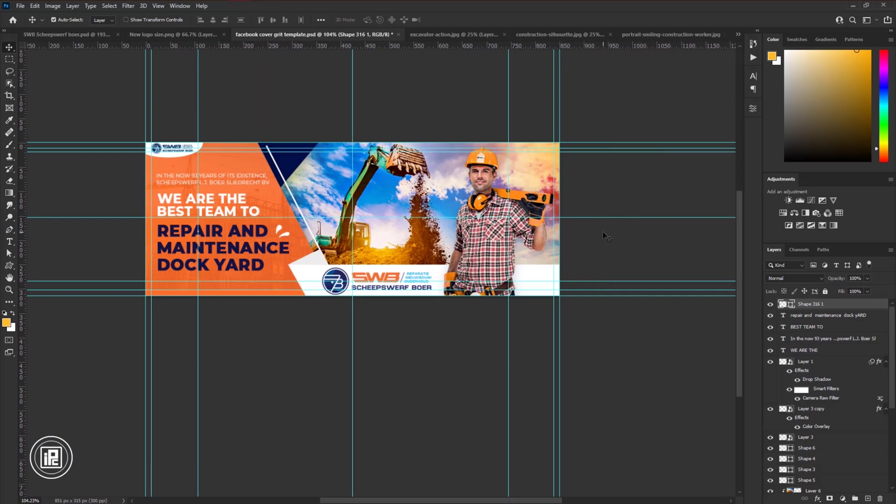
# Group the accent shape and the four text layers and name the group "Text".
pyautogui.scroll(1, 606, 237)
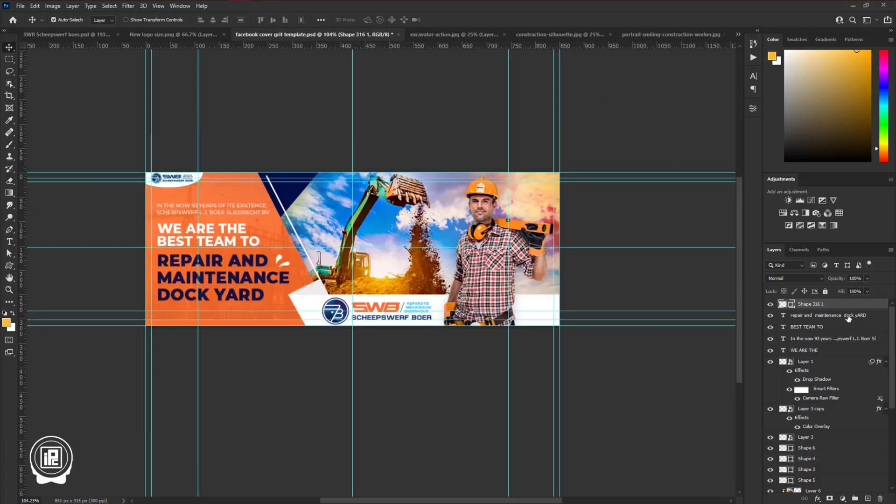
pyautogui.keyDown('shift'); pyautogui.click(827, 350); pyautogui.keyUp('shift')
pyautogui.hotkey('ctrl', 'g')
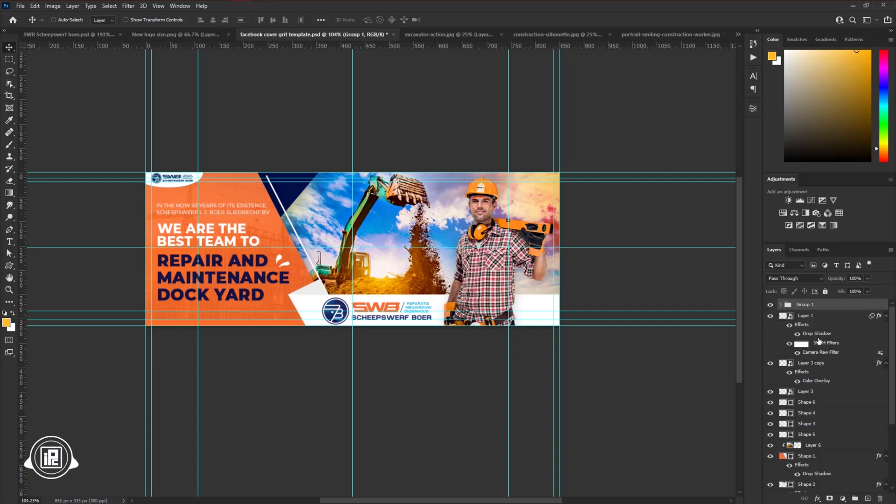
pyautogui.doubleClick(798, 304)
pyautogui.write('Text')
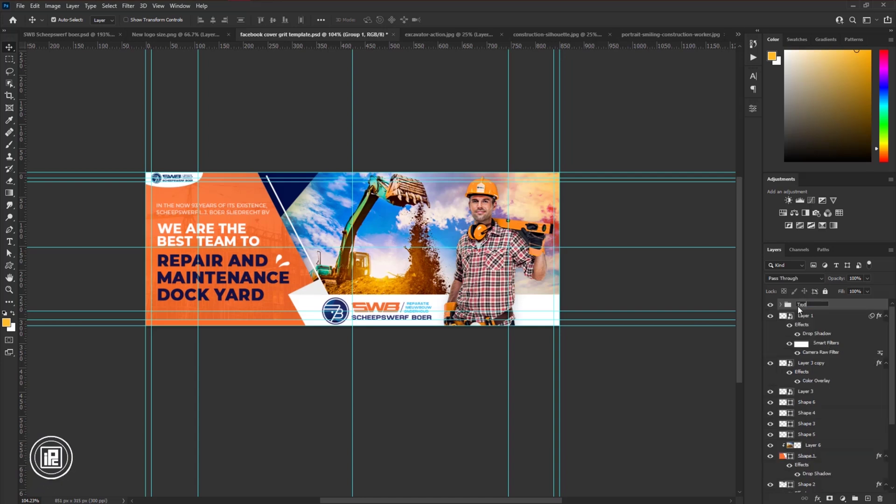
pyautogui.press('Return')
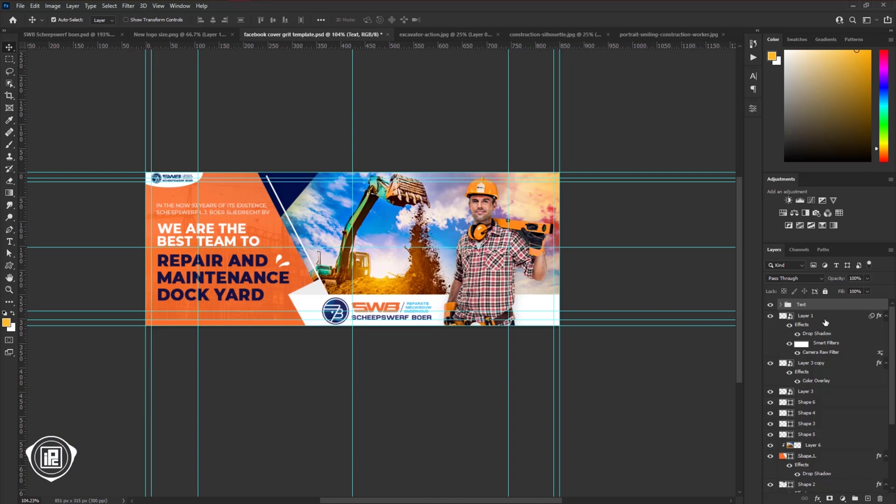
# Group the worker layer and the two logo layers and name the group "Logo & Images".
pyautogui.click(799, 316)
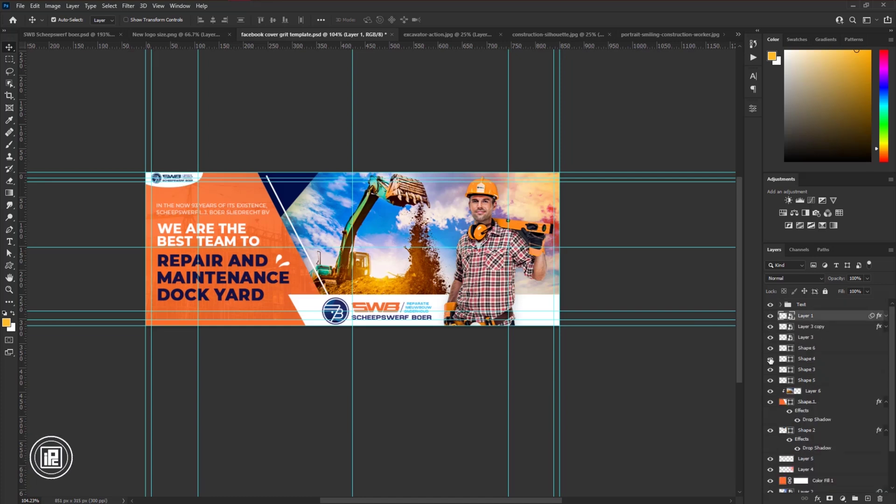
pyautogui.click(812, 326)
pyautogui.click(813, 337)
pyautogui.hotkey('ctrl', 'g')
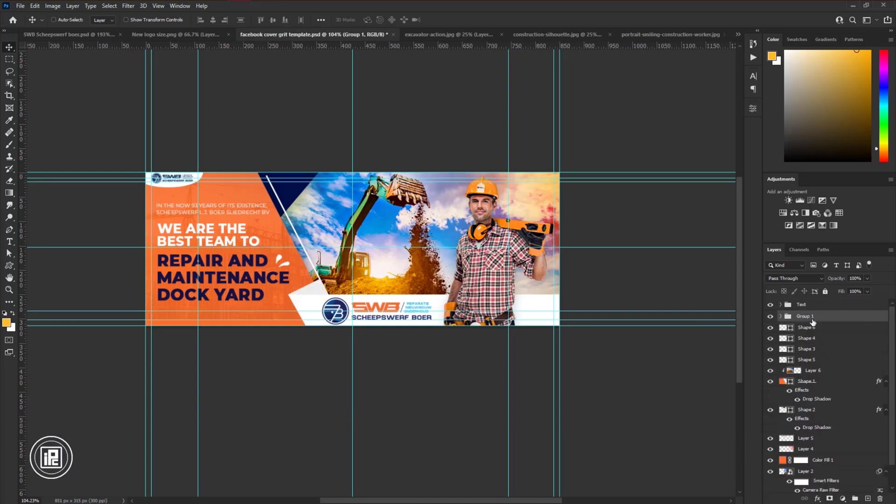
pyautogui.doubleClick(804, 315)
pyautogui.write('Logo & Images')
pyautogui.press('Return')
# Group all remaining layers from Shape 6 down to Rectangle 1 and name the group "Background".
pyautogui.click(812, 329)
pyautogui.scroll(-2, 821, 422)
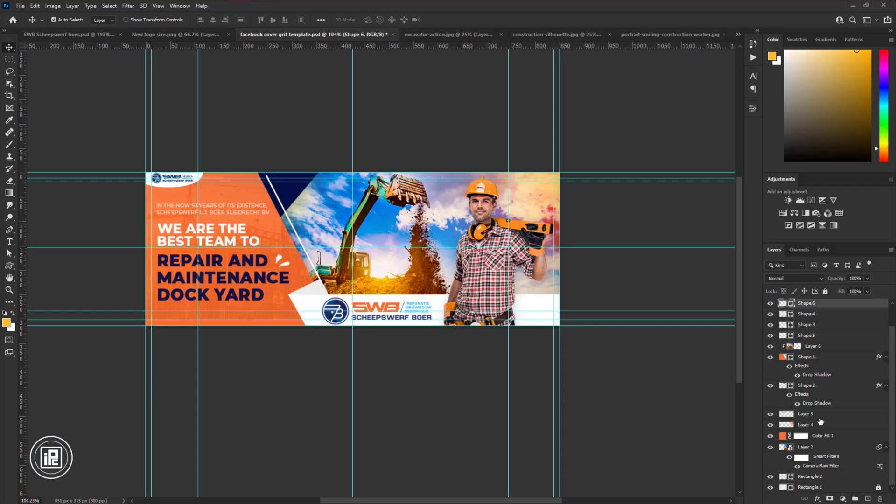
pyautogui.keyDown('shift'); pyautogui.click(825, 486); pyautogui.keyUp('shift')
pyautogui.hotkey('ctrl', 'g')
pyautogui.doubleClick(803, 327)
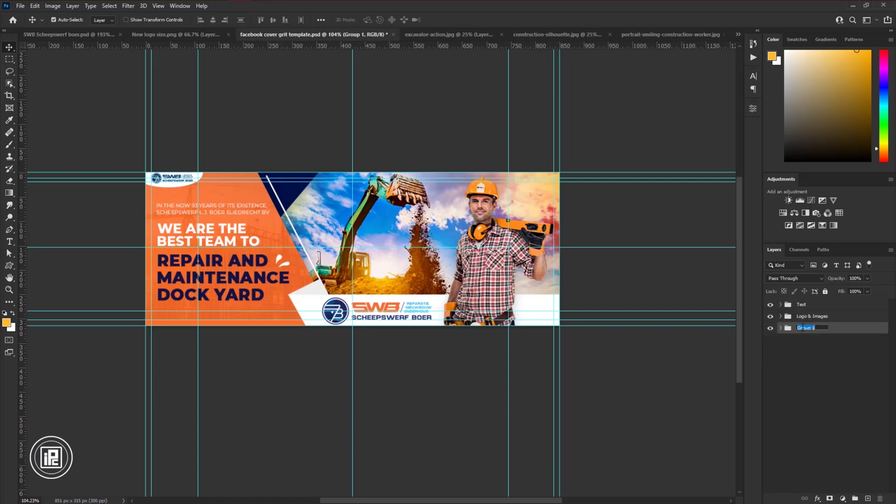
pyautogui.write('Background')
pyautogui.press('Return')
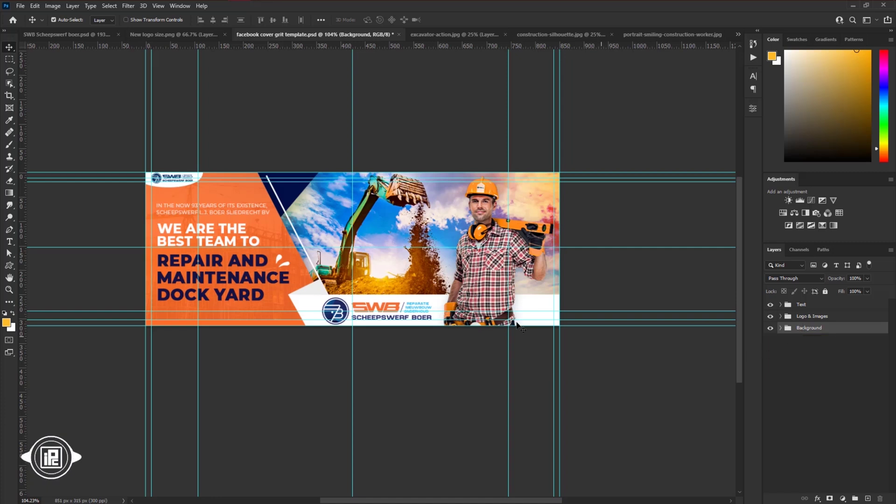
pyautogui.scroll(3, 384, 283)
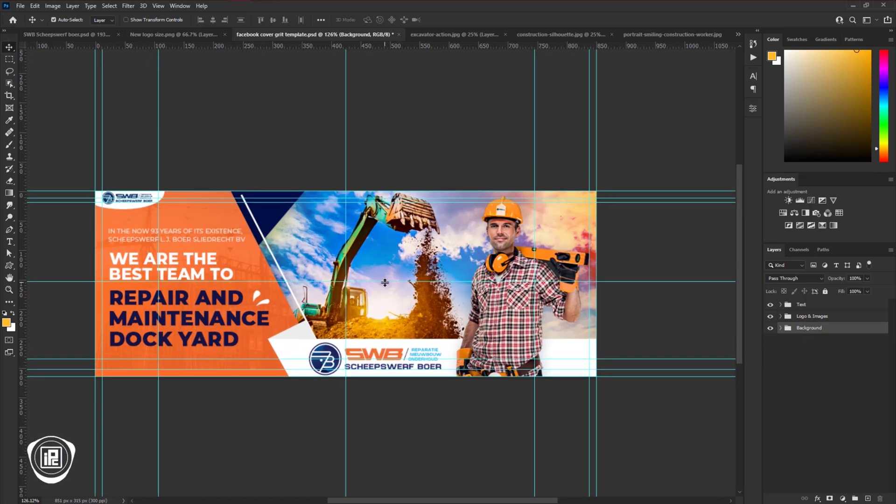